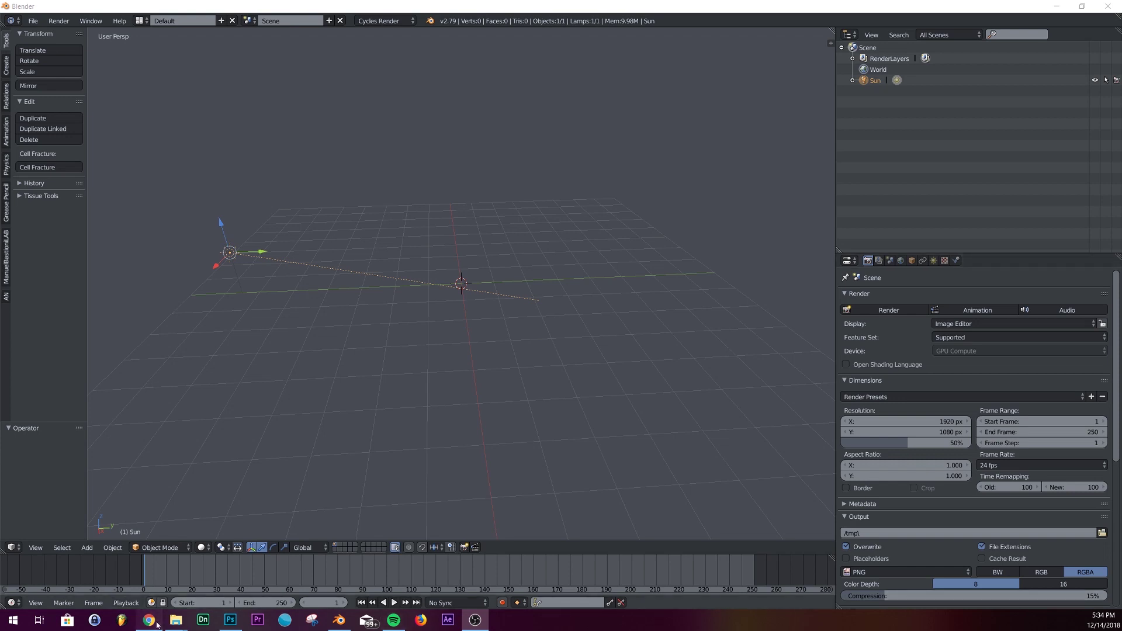
Switch from Blender to the browser showing the Instagram 'Trails' reference post.
{"action": "left_click", "coordinate": [156, 624]}
View the purple swirl post, scroll the profile grid, then view and close the red-and-grey cube post.
{"action": "left_click", "coordinate": [362, 488]}
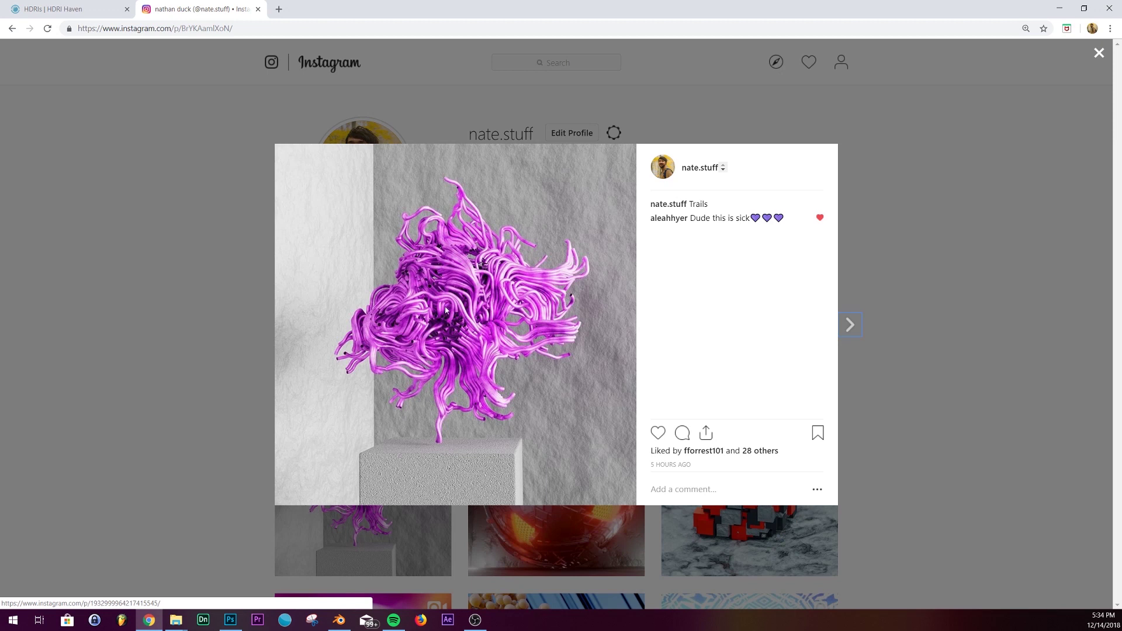
{"action": "left_click", "coordinate": [1098, 58]}
{"action": "scroll", "coordinate": [772, 387], "scroll_direction": "down", "scroll_amount": 4}
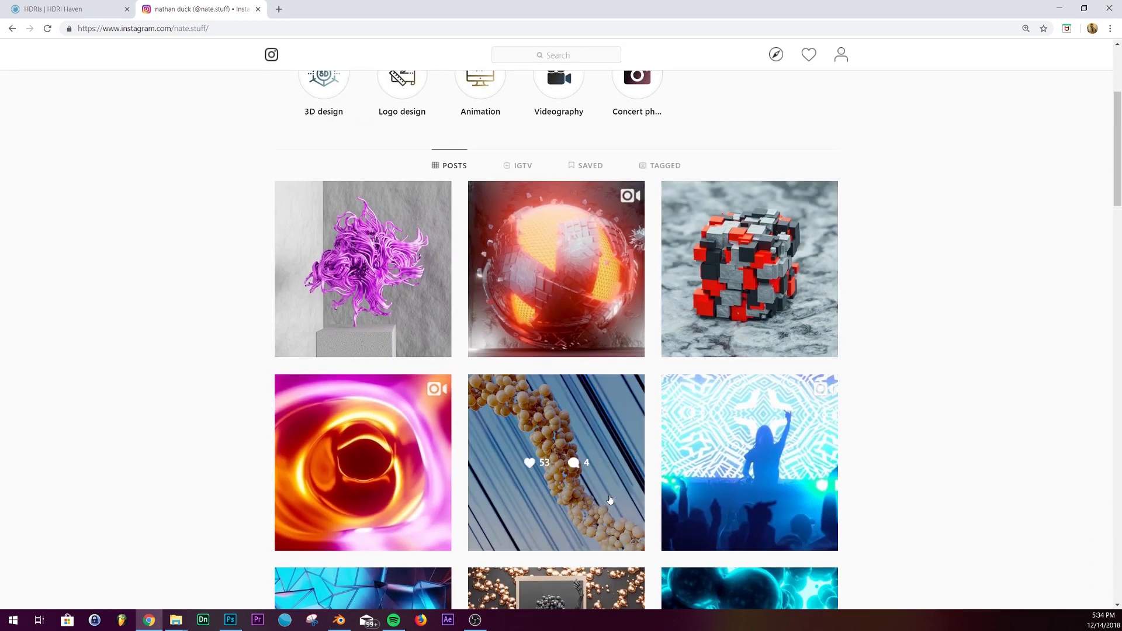
{"action": "scroll", "coordinate": [771, 384], "scroll_direction": "down", "scroll_amount": 3}
{"action": "scroll", "coordinate": [772, 384], "scroll_direction": "up", "scroll_amount": 5}
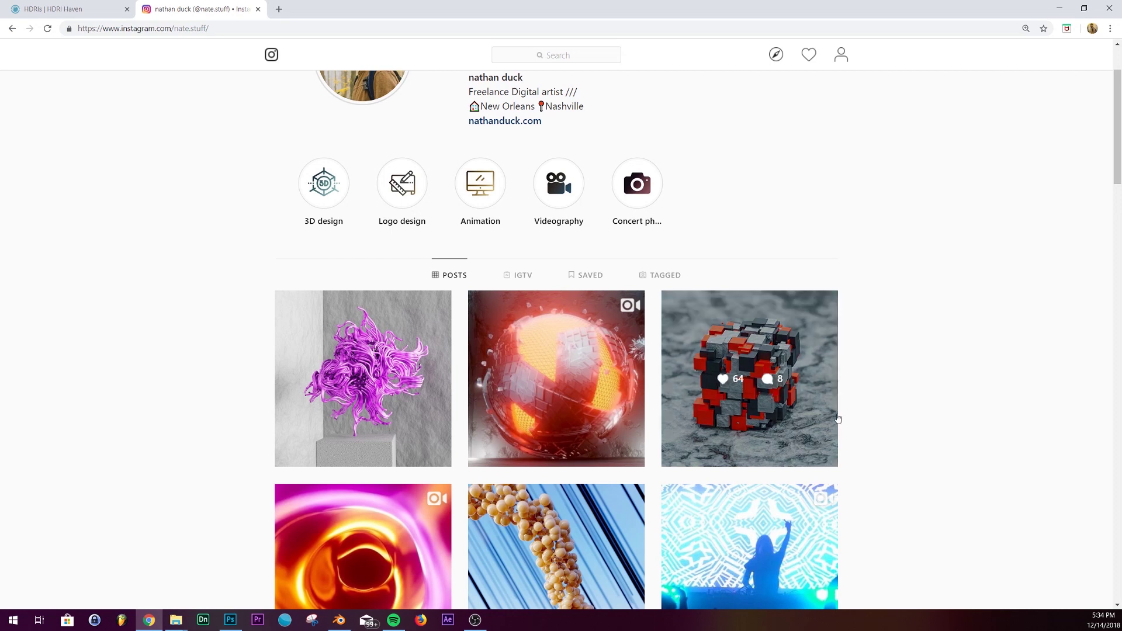
{"action": "left_click", "coordinate": [816, 403]}
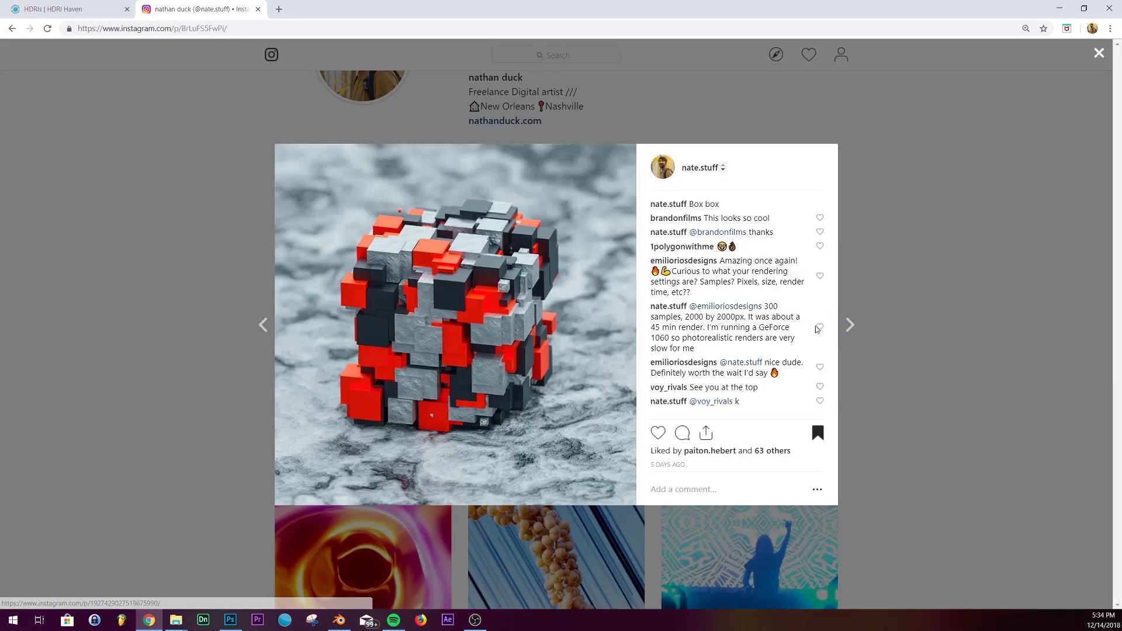
{"action": "left_click", "coordinate": [1101, 55]}
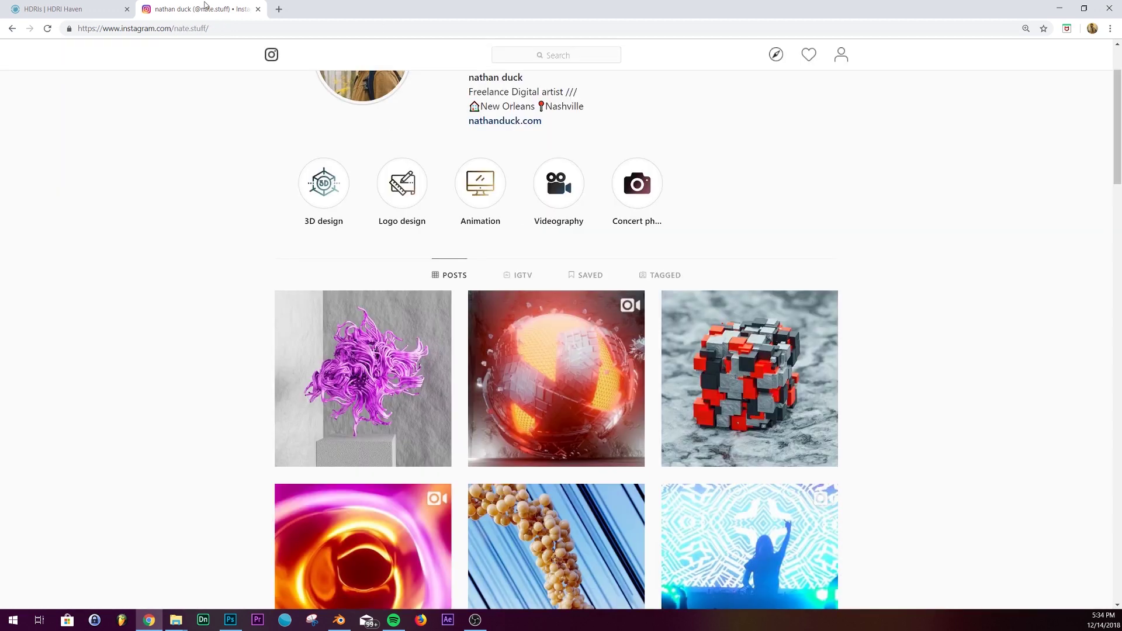
Return to Blender and add a UV sphere to the scene.
{"action": "left_click", "coordinate": [1058, 8]}
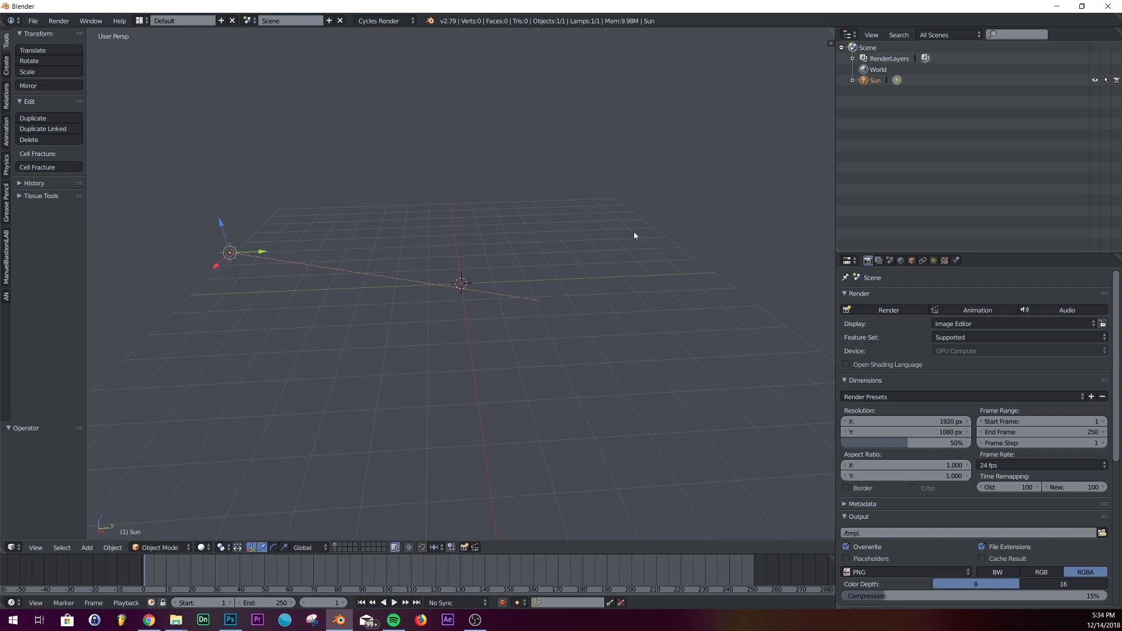
{"action": "key", "text": "shift+a"}
{"action": "key", "text": "Escape"}
{"action": "key", "text": "shift+a"}
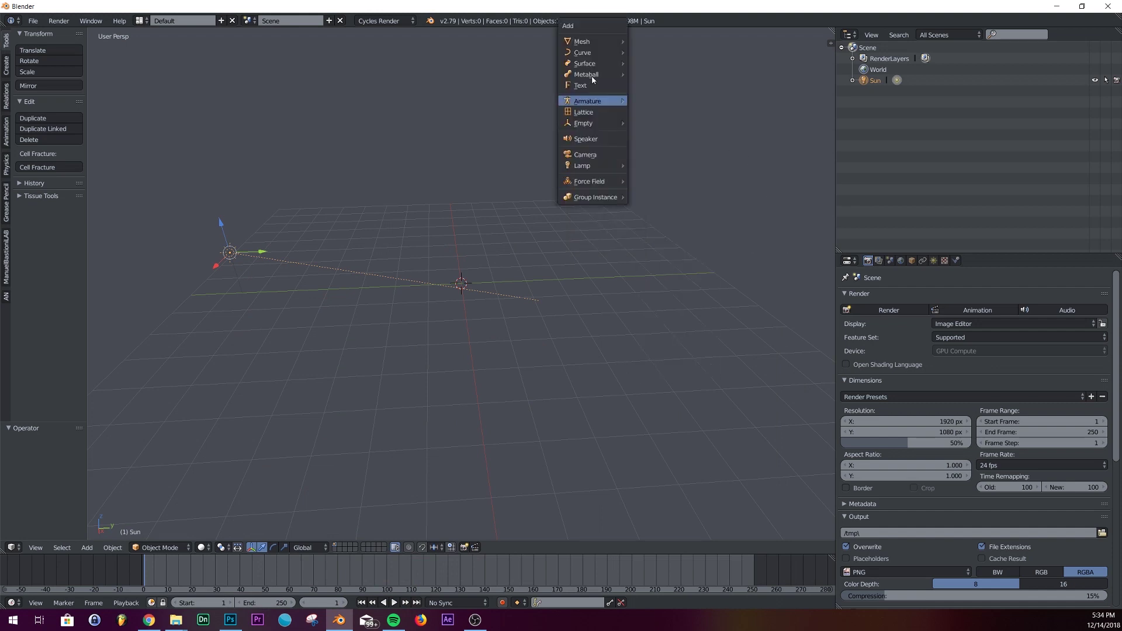
{"action": "mouse_move", "coordinate": [602, 42]}
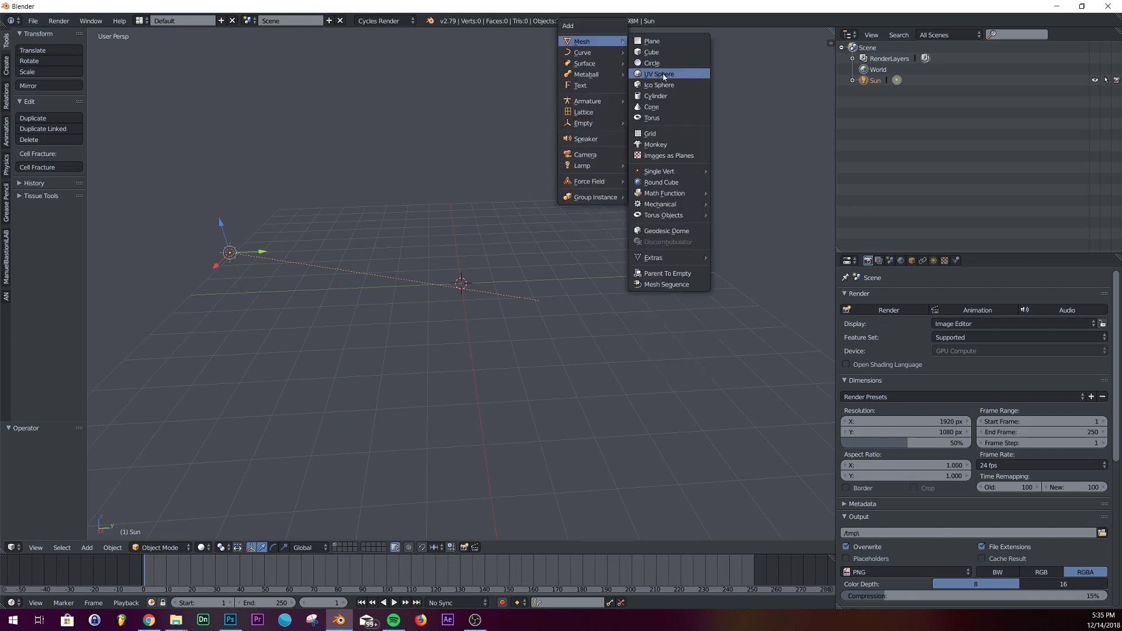
{"action": "left_click", "coordinate": [663, 75]}
{"action": "scroll", "coordinate": [521, 326], "scroll_direction": "up", "scroll_amount": 6}
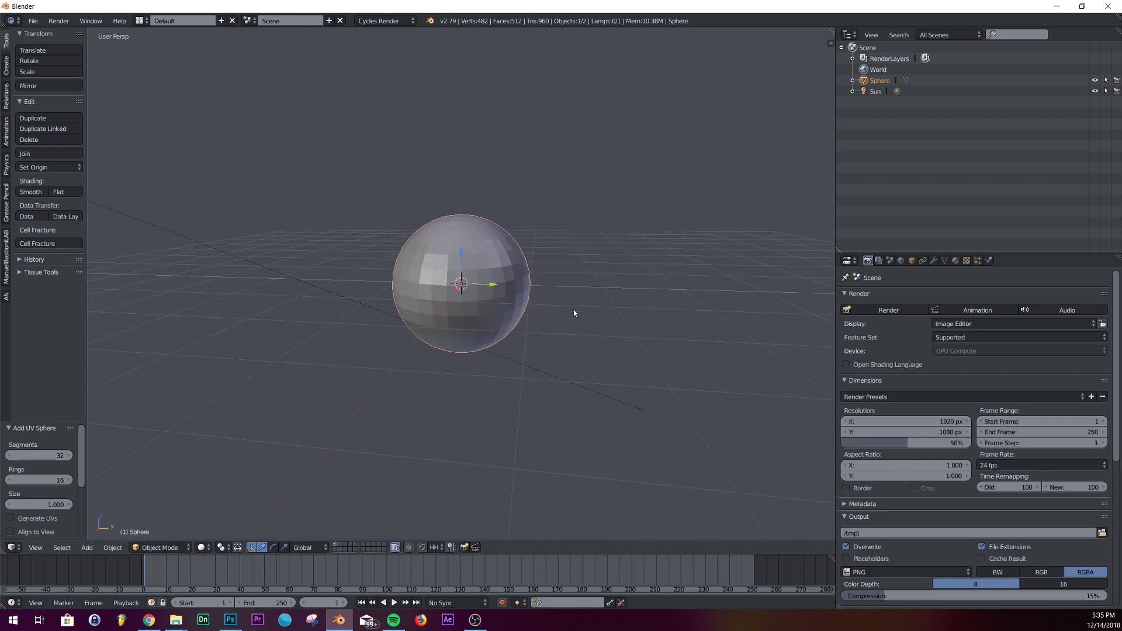
Add a new particle system to the sphere.
{"action": "left_click", "coordinate": [976, 261]}
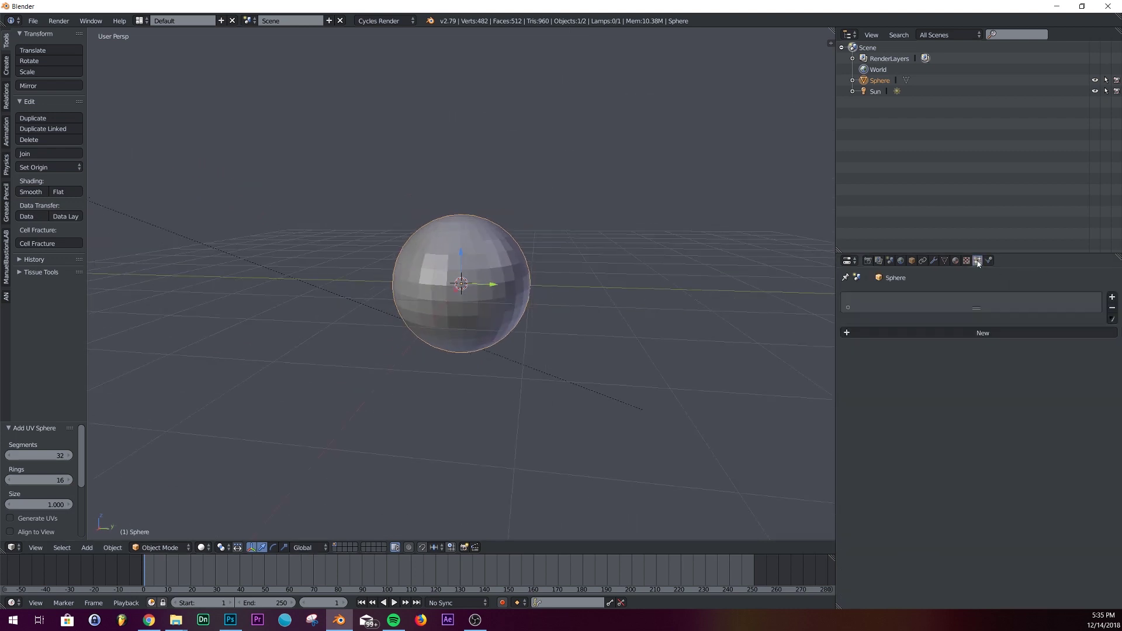
{"action": "left_click", "coordinate": [979, 334]}
{"action": "scroll", "coordinate": [948, 428], "scroll_direction": "down", "scroll_amount": 10}
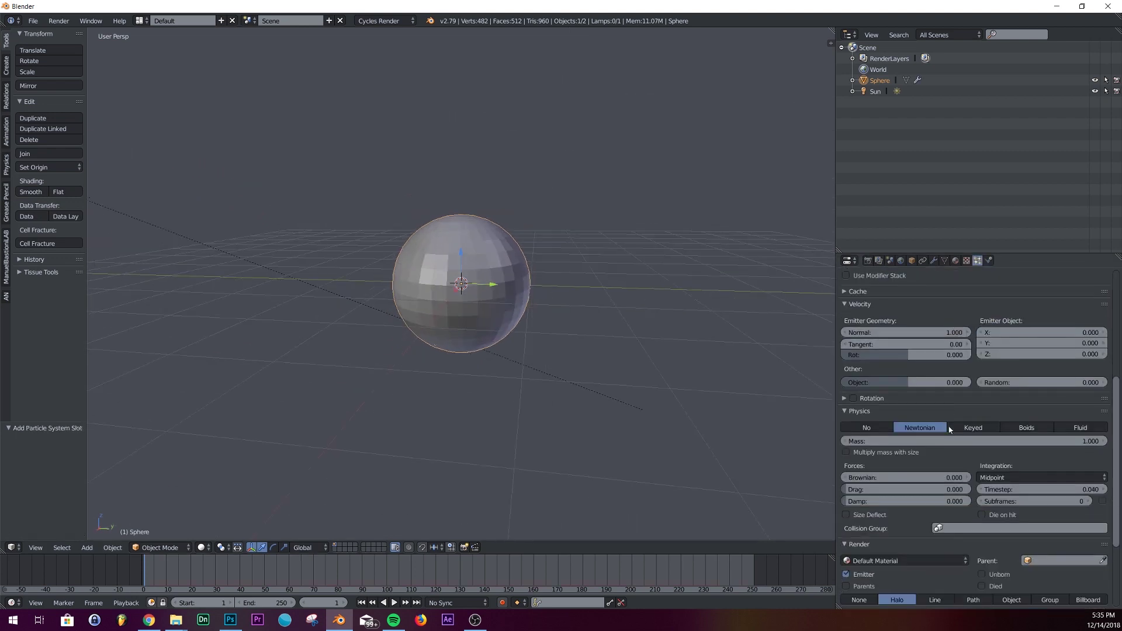
{"action": "scroll", "coordinate": [948, 429], "scroll_direction": "down", "scroll_amount": 3}
{"action": "left_click", "coordinate": [873, 554]}
{"action": "scroll", "coordinate": [956, 495], "scroll_direction": "down", "scroll_amount": 6}
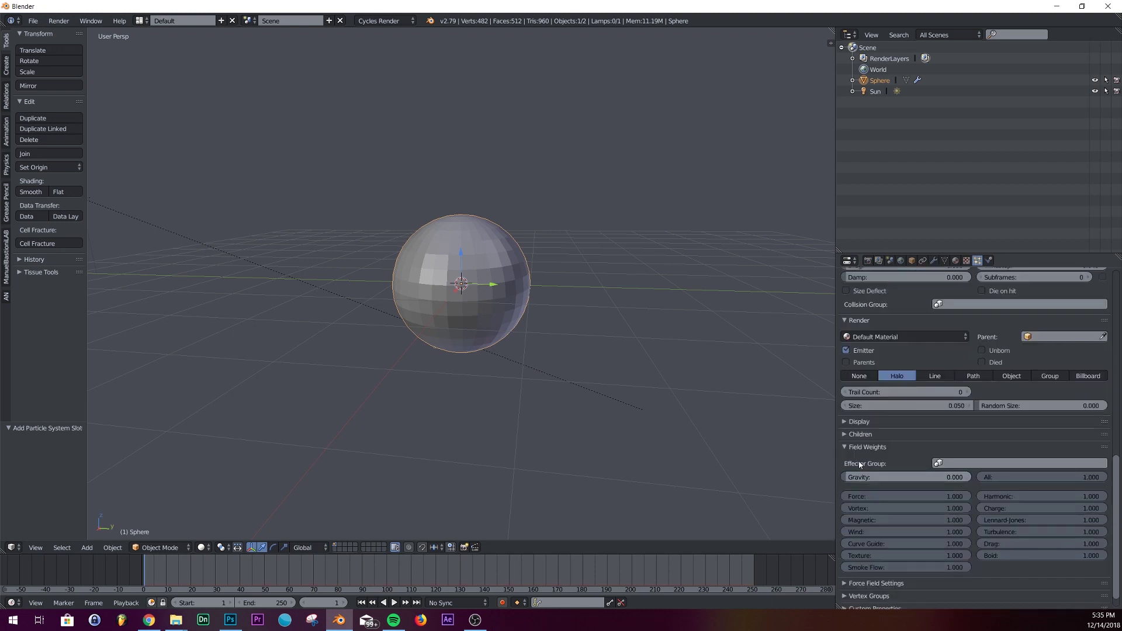
{"action": "left_click", "coordinate": [867, 447]}
{"action": "scroll", "coordinate": [967, 474], "scroll_direction": "up", "scroll_amount": 6}
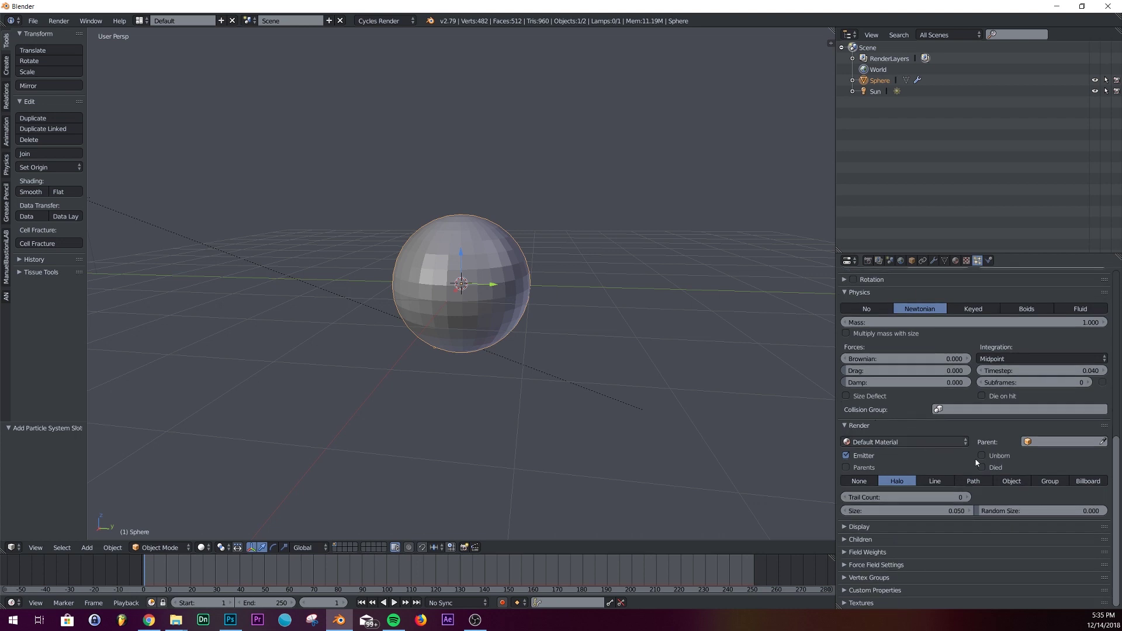
Render the particles as Path, keep the Emitter type, and bake the particle cache.
{"action": "left_click", "coordinate": [973, 481]}
{"action": "scroll", "coordinate": [998, 485], "scroll_direction": "up", "scroll_amount": 1}
{"action": "scroll", "coordinate": [998, 485], "scroll_direction": "up", "scroll_amount": 15}
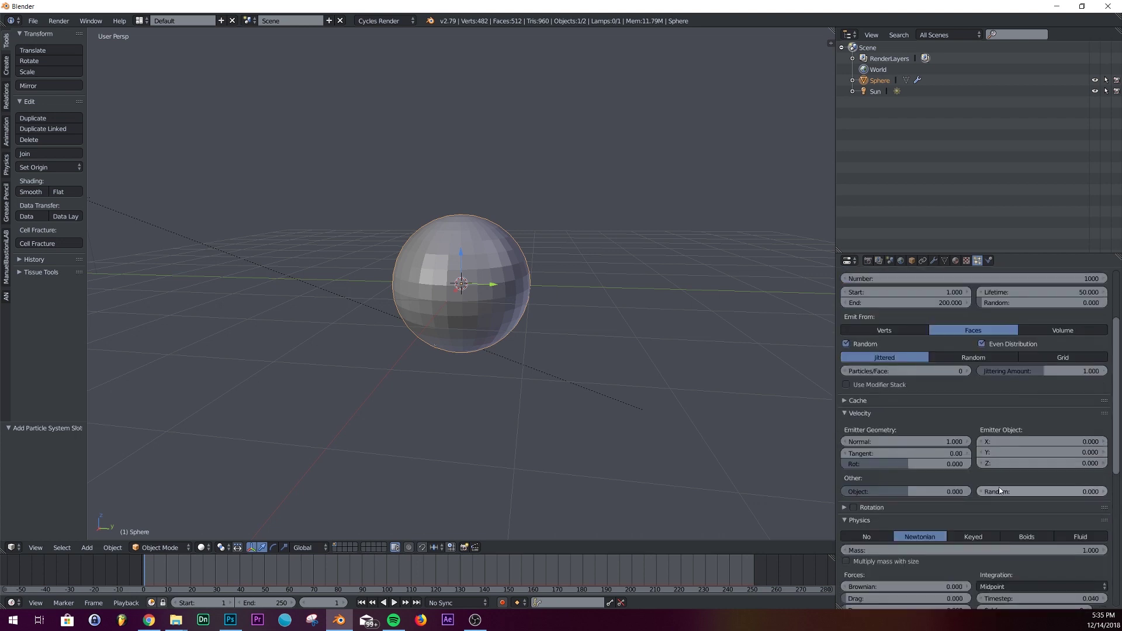
{"action": "scroll", "coordinate": [940, 361], "scroll_direction": "up", "scroll_amount": 1}
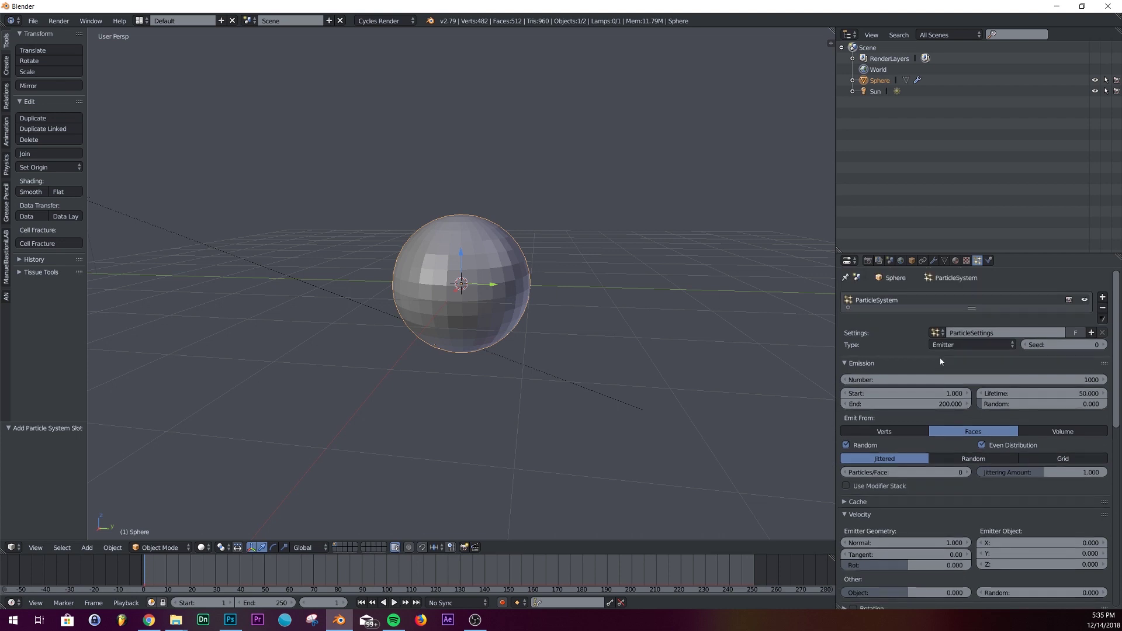
{"action": "left_click", "coordinate": [948, 345]}
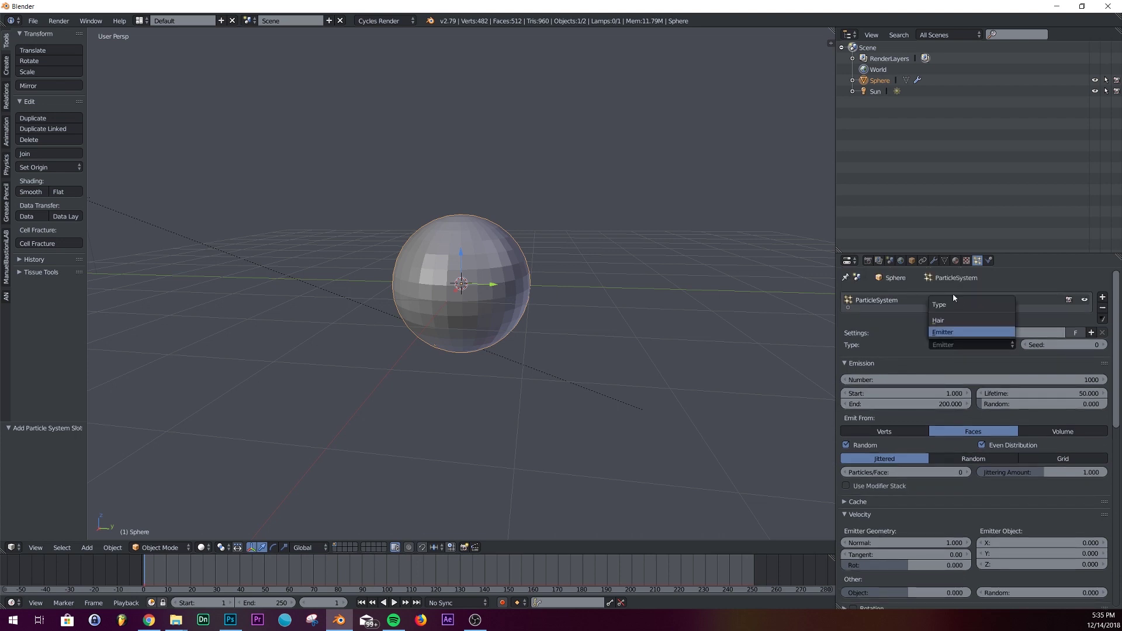
{"action": "left_click", "coordinate": [949, 333]}
{"action": "scroll", "coordinate": [948, 359], "scroll_direction": "down", "scroll_amount": 5}
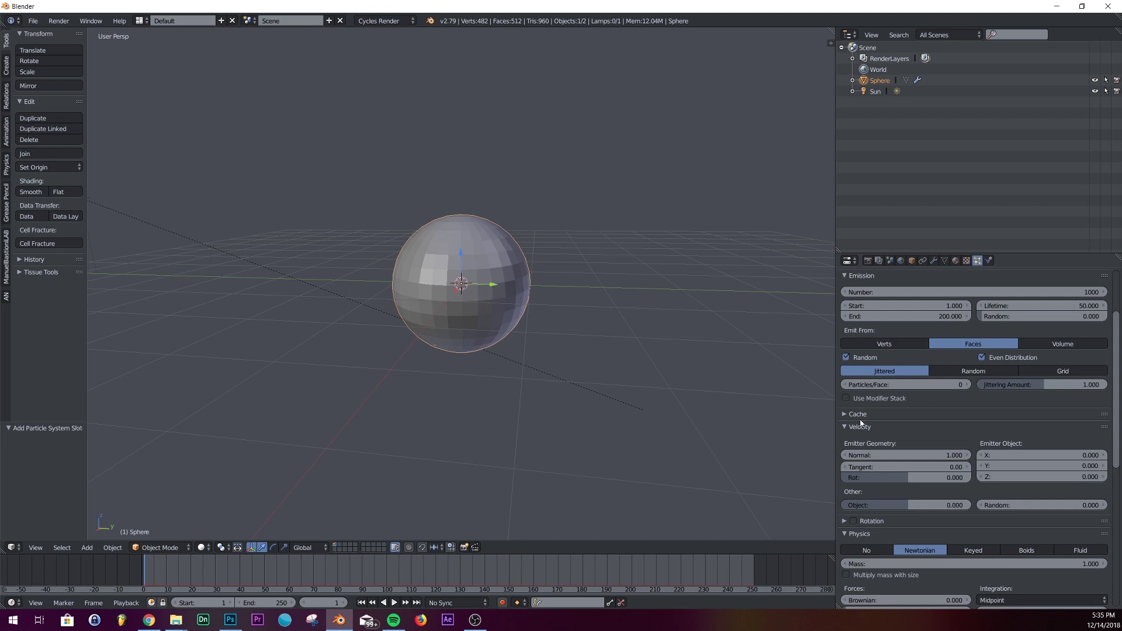
{"action": "left_click", "coordinate": [861, 415]}
{"action": "left_click", "coordinate": [903, 528]}
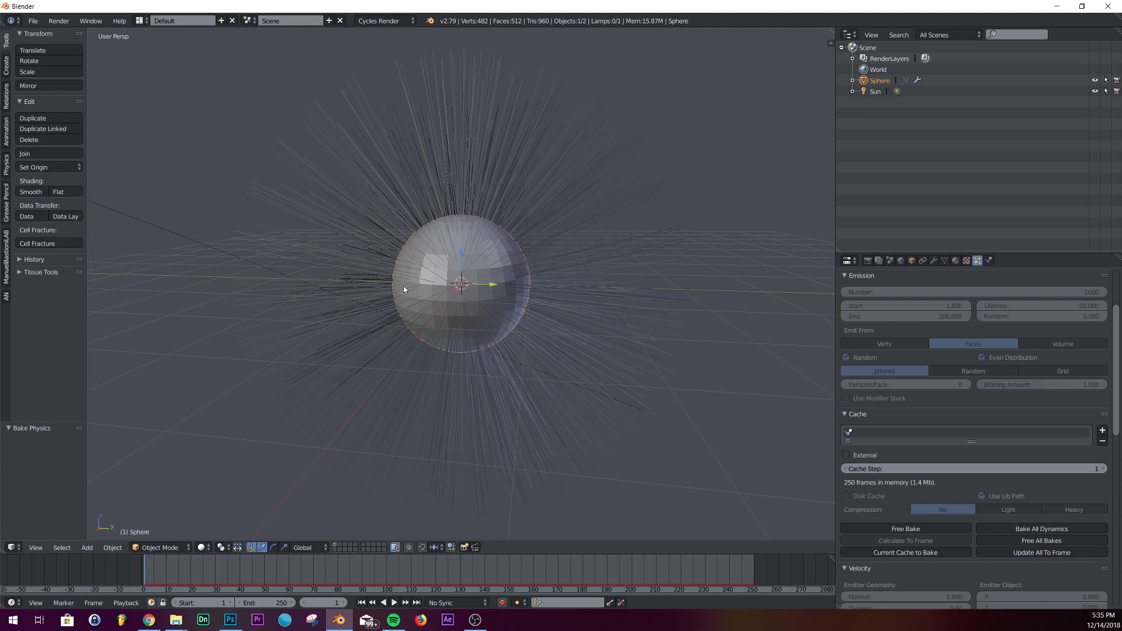
Add a Turbulence force field with strength 19.8, then reselect the sphere.
{"action": "middle_click_drag", "start_coordinate": [488, 327], "coordinate": [519, 316]}
{"action": "key", "text": "shift+a"}
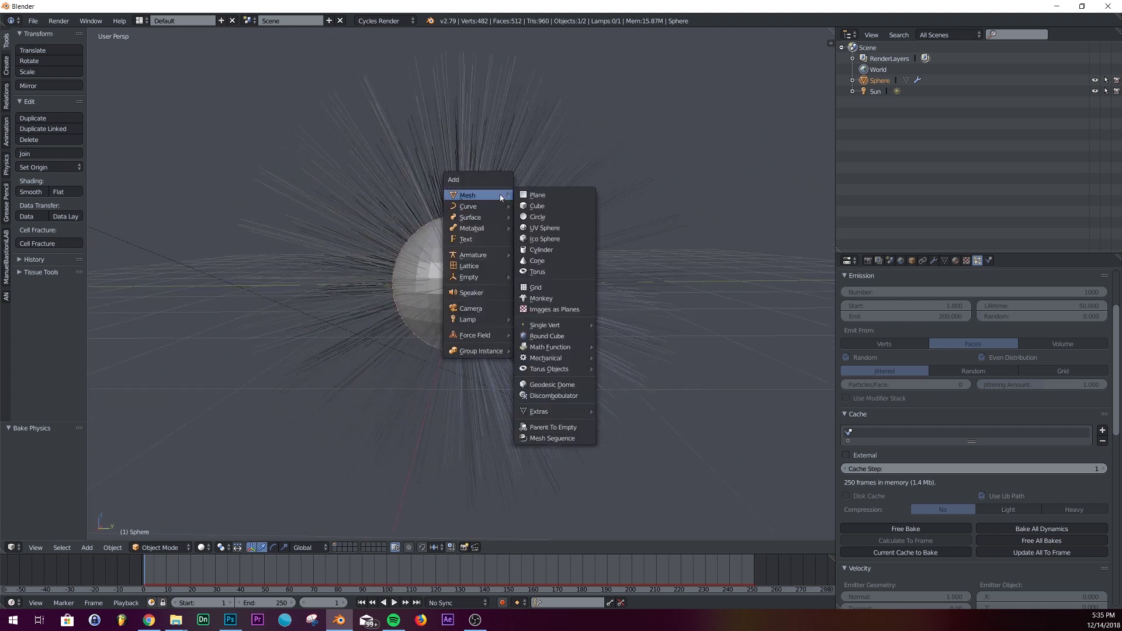
{"action": "mouse_move", "coordinate": [492, 334]}
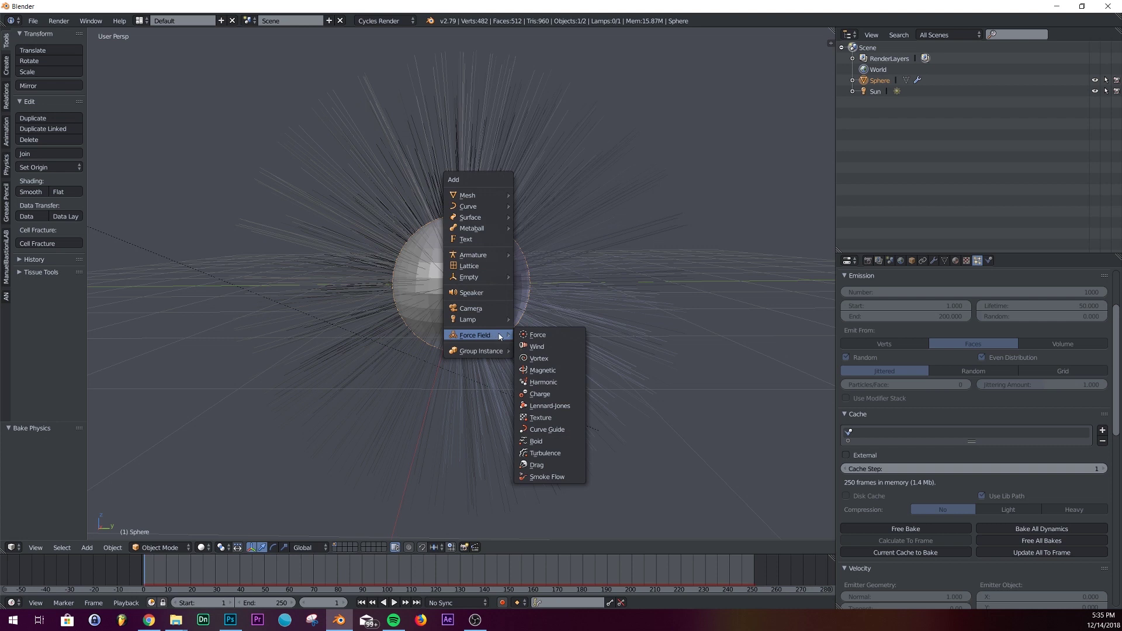
{"action": "left_click", "coordinate": [551, 454]}
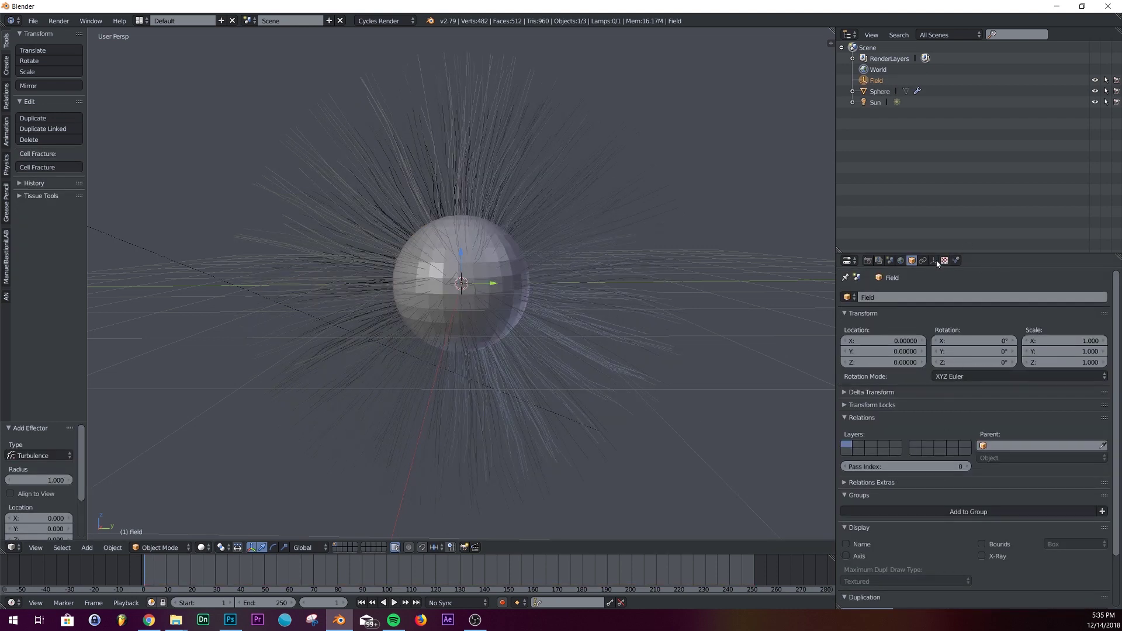
{"action": "left_click", "coordinate": [956, 261]}
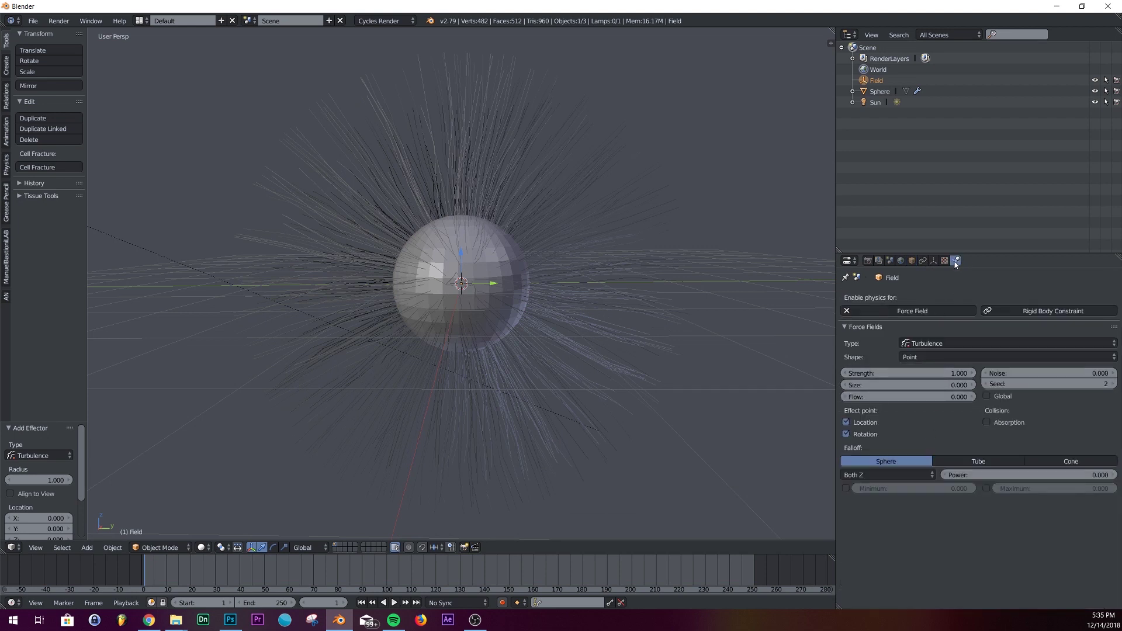
{"action": "left_click_drag", "start_coordinate": [908, 374], "coordinate": [963, 373]}
{"action": "scroll", "coordinate": [525, 192], "scroll_direction": "up", "scroll_amount": 4}
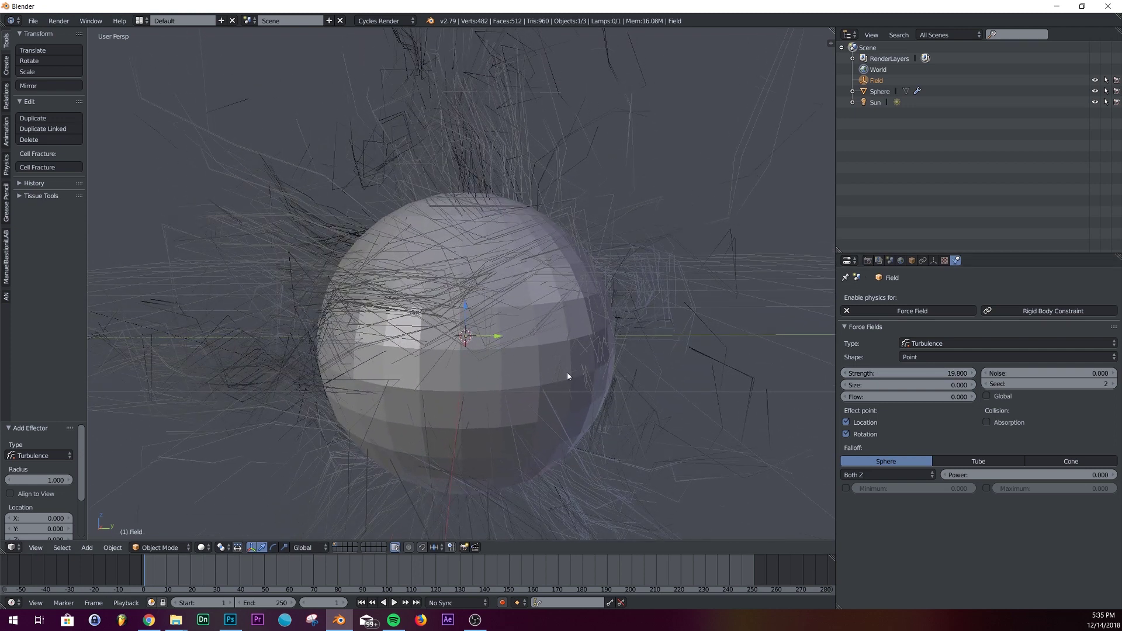
{"action": "scroll", "coordinate": [459, 287], "scroll_direction": "down", "scroll_amount": 4}
{"action": "right_click", "coordinate": [498, 327]}
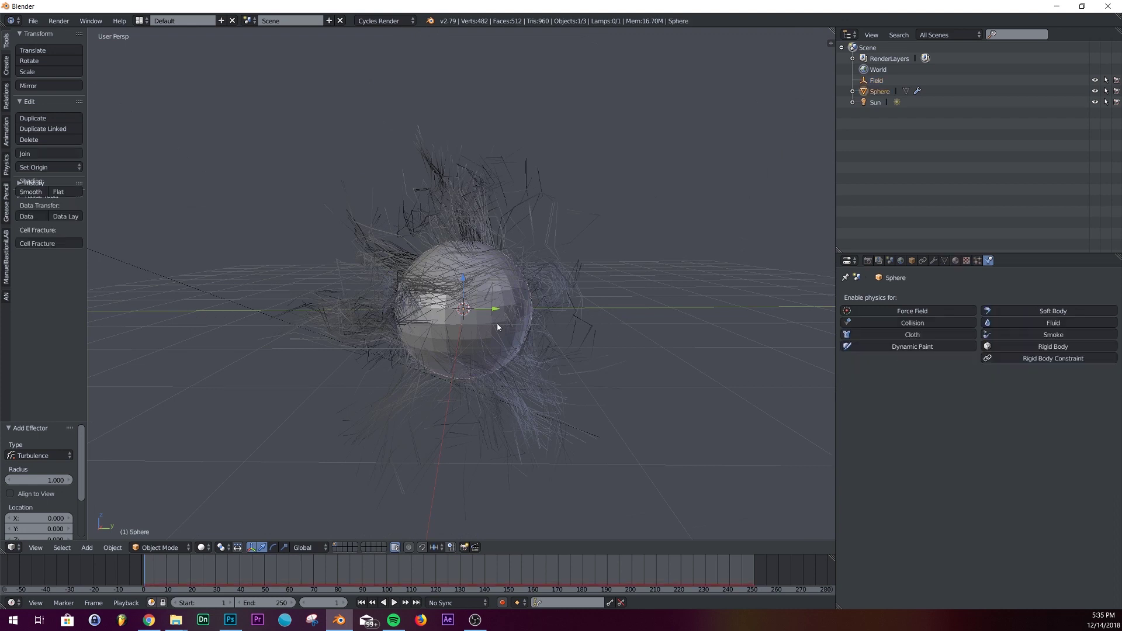
Set the sphere's particle Display steps to 7 so the strands draw as smooth curves.
{"action": "left_click", "coordinate": [977, 261]}
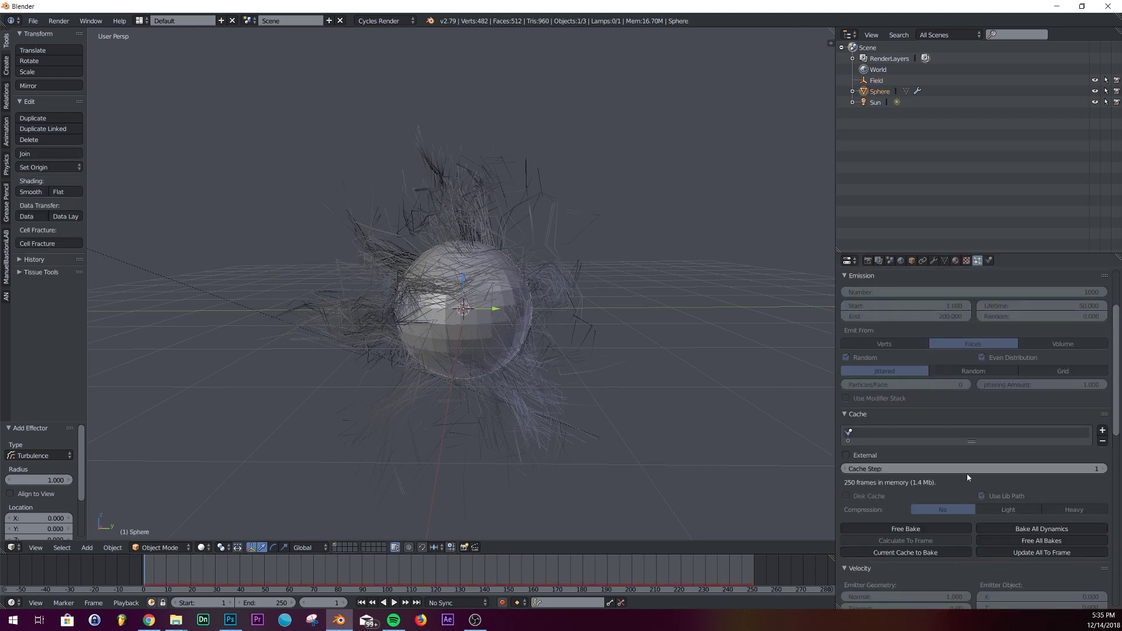
{"action": "scroll", "coordinate": [966, 473], "scroll_direction": "down", "scroll_amount": 20}
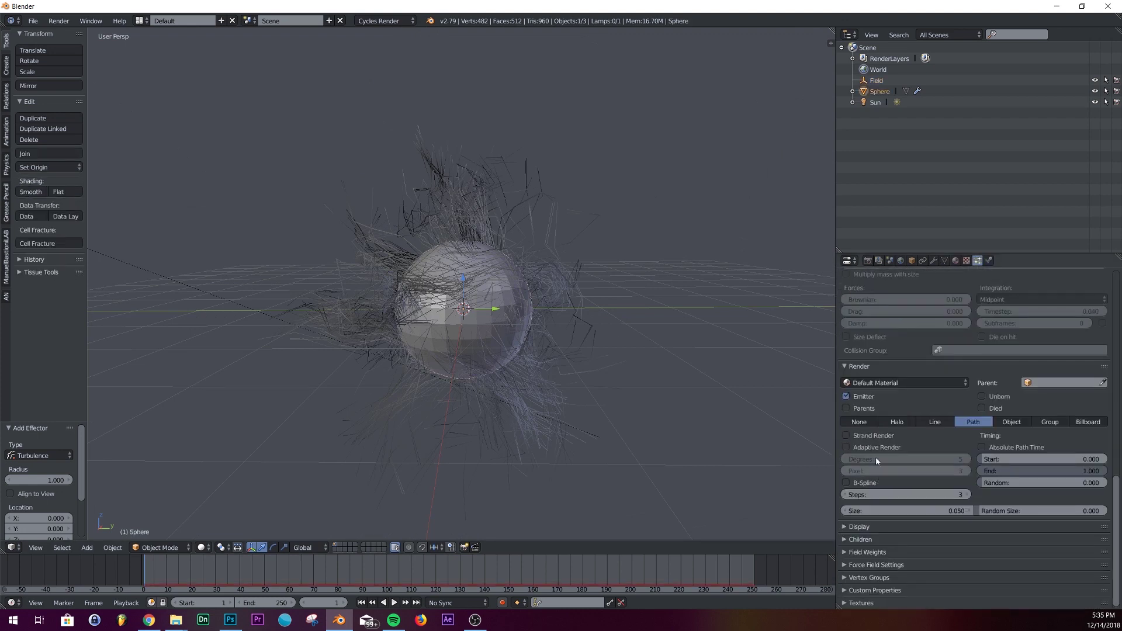
{"action": "left_click", "coordinate": [876, 528]}
{"action": "scroll", "coordinate": [964, 526], "scroll_direction": "down", "scroll_amount": 4}
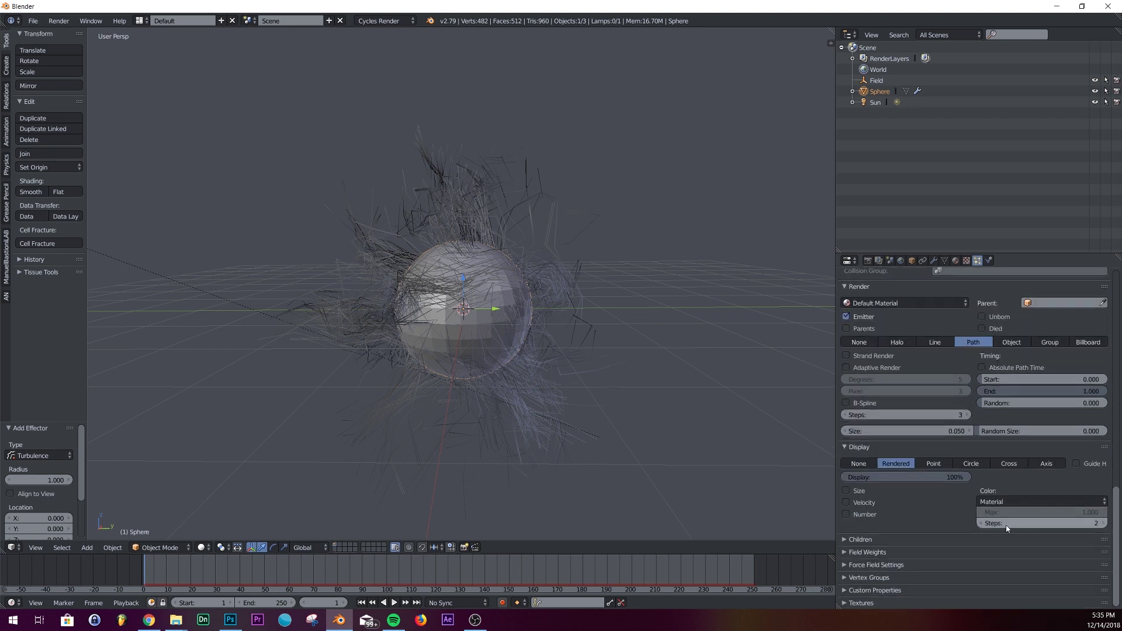
{"action": "left_click", "coordinate": [1010, 521]}
{"action": "type", "text": "7"}
{"action": "key", "text": "Return"}
{"action": "scroll", "coordinate": [462, 335], "scroll_direction": "up", "scroll_amount": 5}
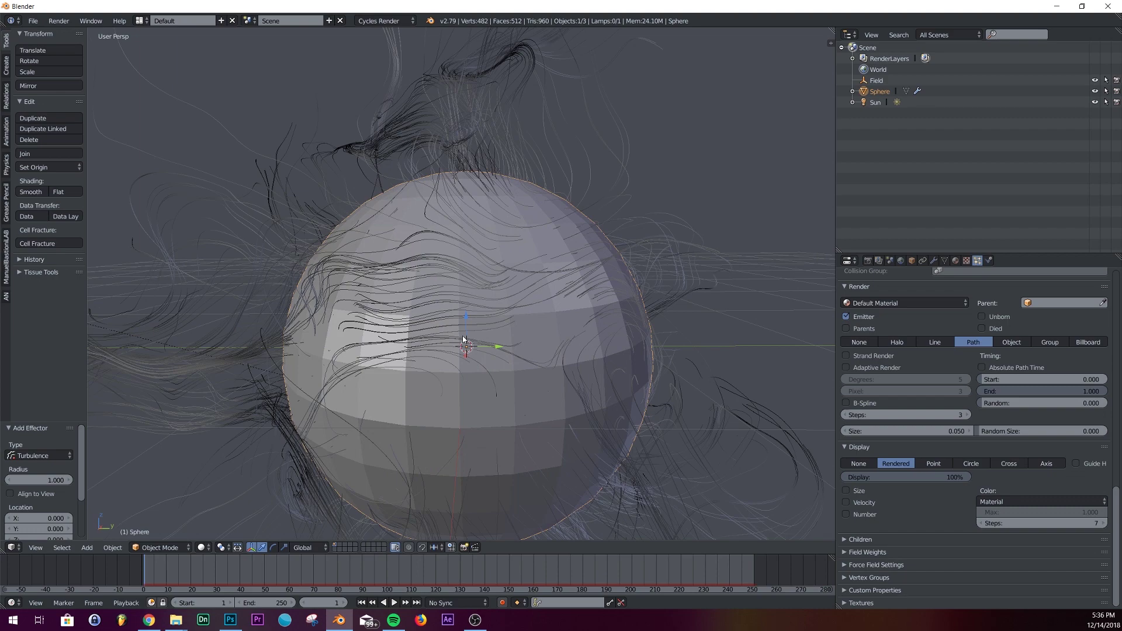
{"action": "mouse_move", "coordinate": [489, 339]}
{"action": "middle_mouse_down"}
{"action": "mouse_move", "coordinate": [553, 351]}
{"action": "mouse_move", "coordinate": [584, 386]}
{"action": "mouse_move", "coordinate": [498, 365]}
{"action": "mouse_move", "coordinate": [513, 350]}
{"action": "mouse_move", "coordinate": [497, 344]}
{"action": "mouse_move", "coordinate": [506, 343]}
{"action": "middle_mouse_up"}
{"action": "scroll", "coordinate": [489, 351], "scroll_direction": "down", "scroll_amount": 5}
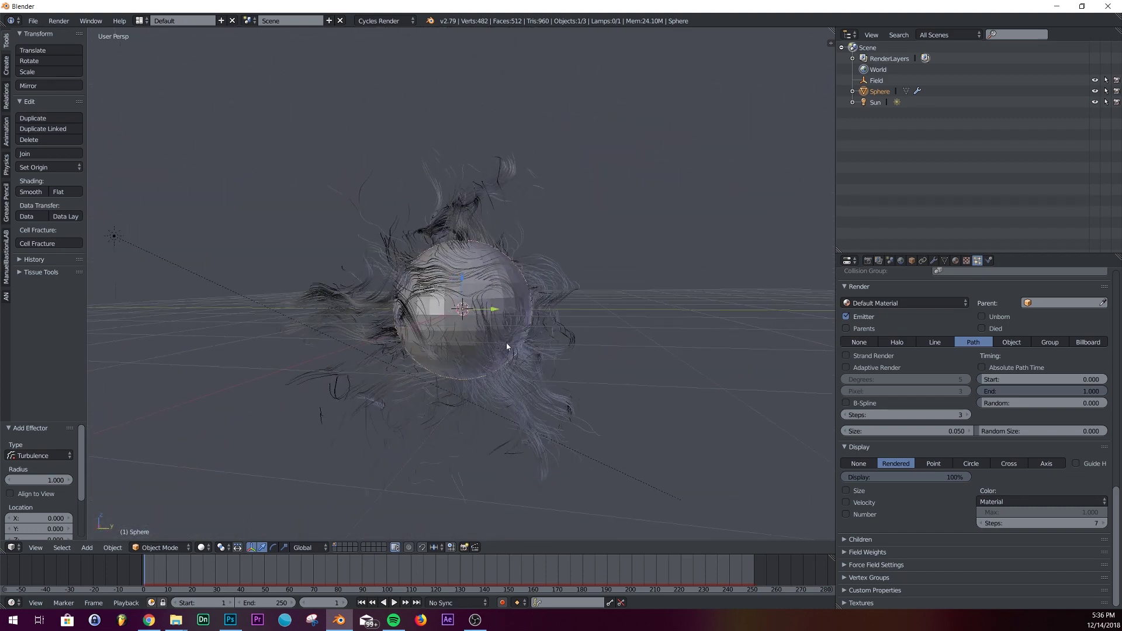
{"action": "scroll", "coordinate": [506, 342], "scroll_direction": "up", "scroll_amount": 3}
Select the Field object and raise its Turbulence strength to 27.7.
{"action": "left_click", "coordinate": [987, 260]}
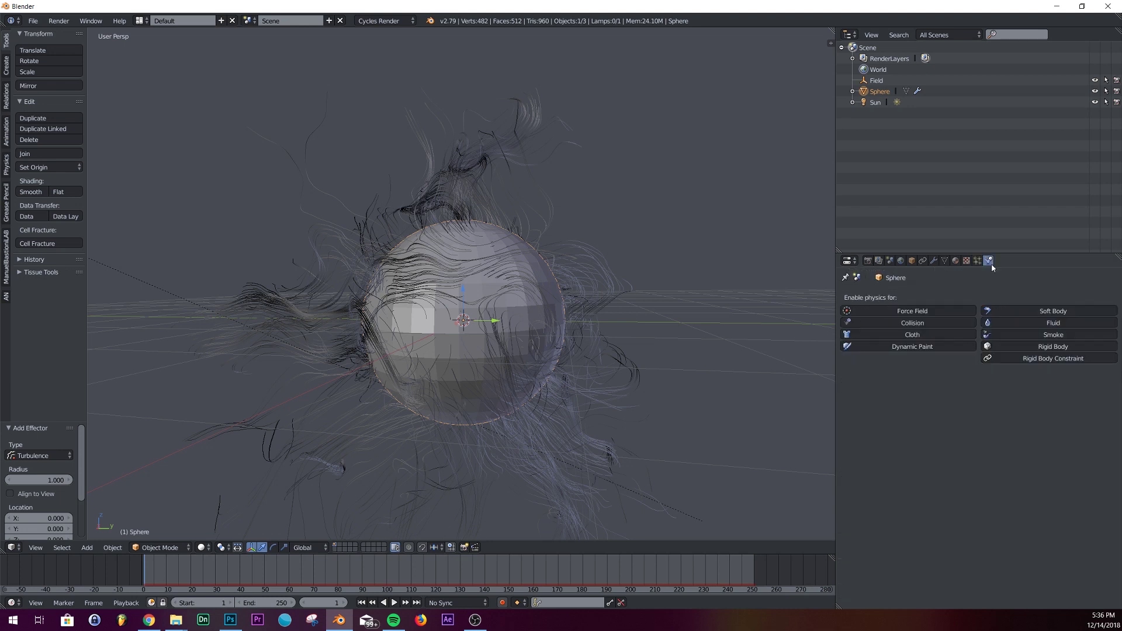
{"action": "left_click", "coordinate": [874, 81]}
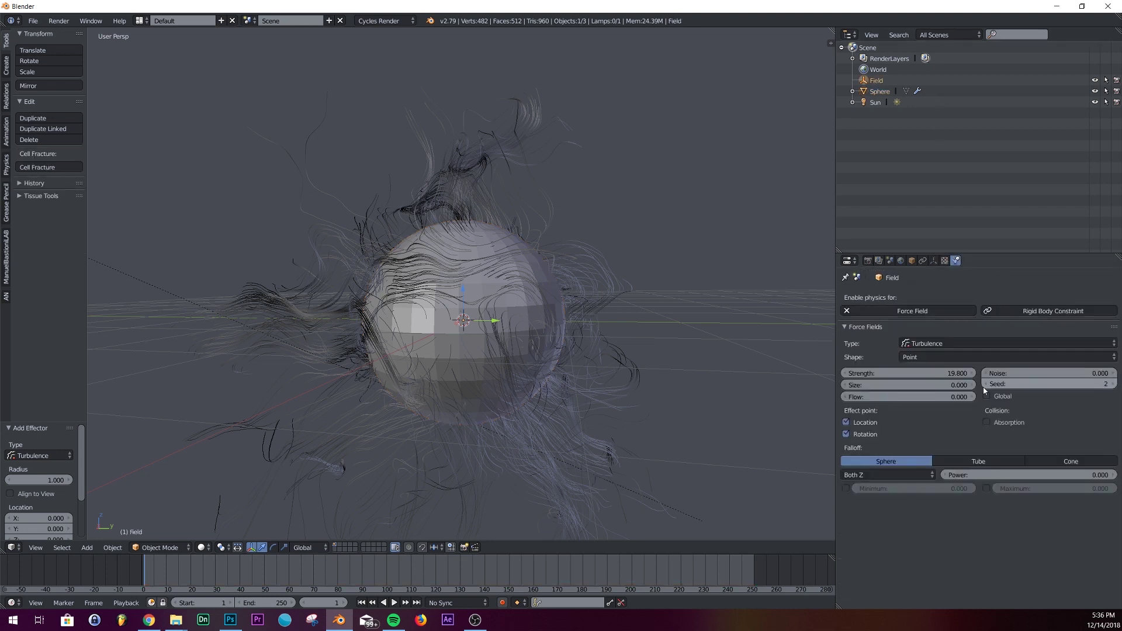
{"action": "left_click_drag", "start_coordinate": [935, 373], "coordinate": [909, 383]}
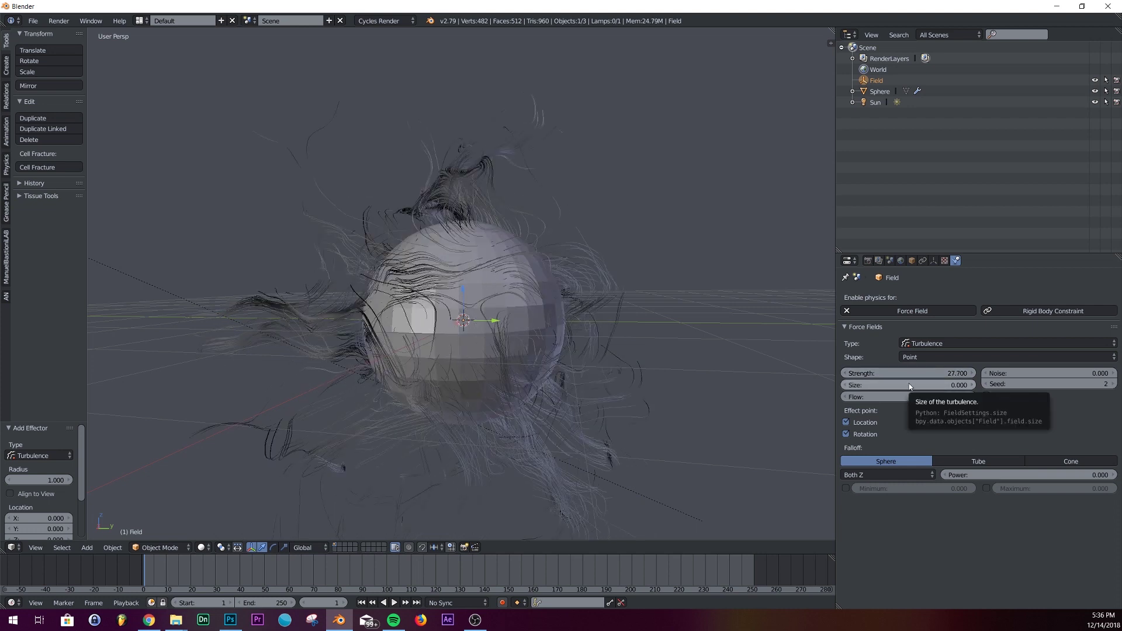
{"action": "middle_click_drag", "start_coordinate": [663, 370], "coordinate": [464, 337]}
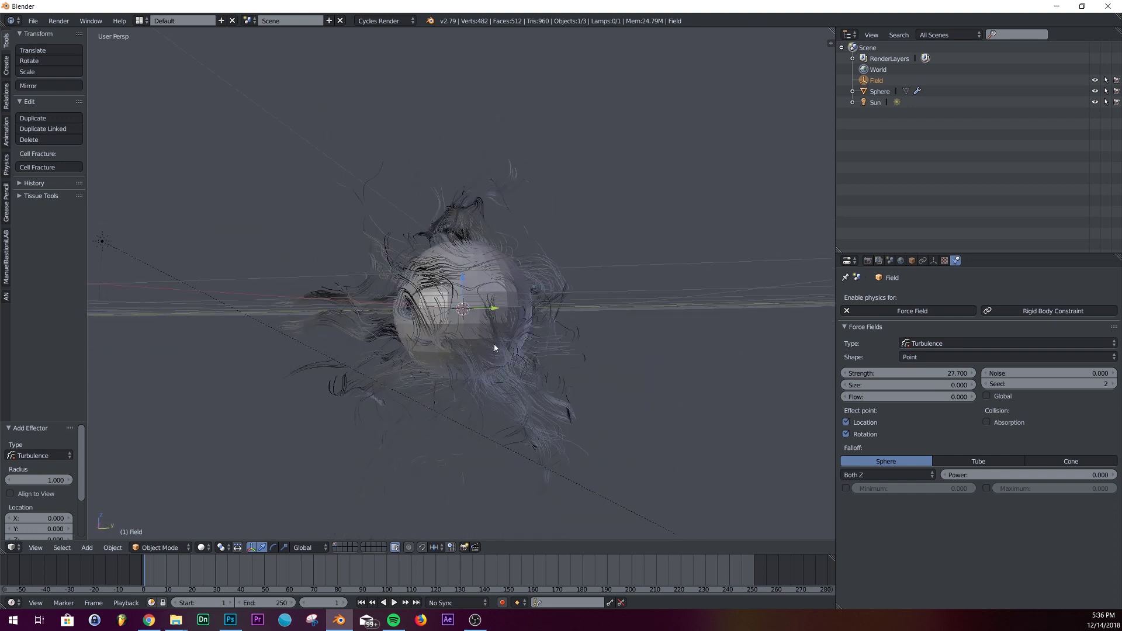
Convert the sphere's ParticleSystem 1 into a mesh and hide the sphere in viewport and render.
{"action": "right_click", "coordinate": [495, 277]}
{"action": "left_click", "coordinate": [935, 261]}
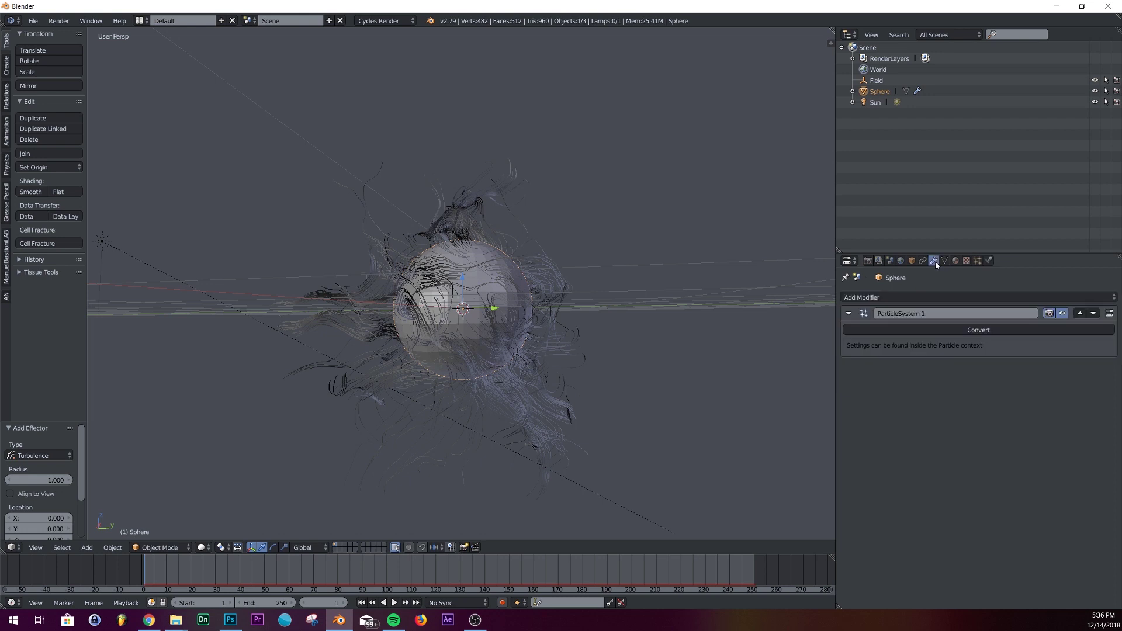
{"action": "left_click", "coordinate": [983, 330]}
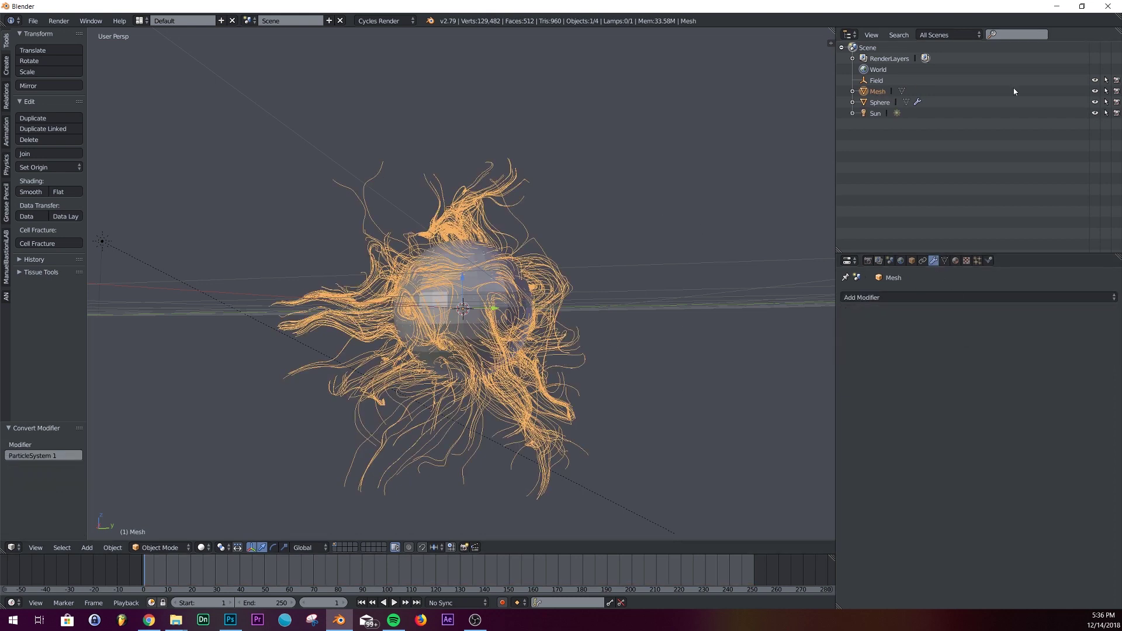
{"action": "left_click", "coordinate": [1094, 101]}
{"action": "left_click", "coordinate": [1116, 102]}
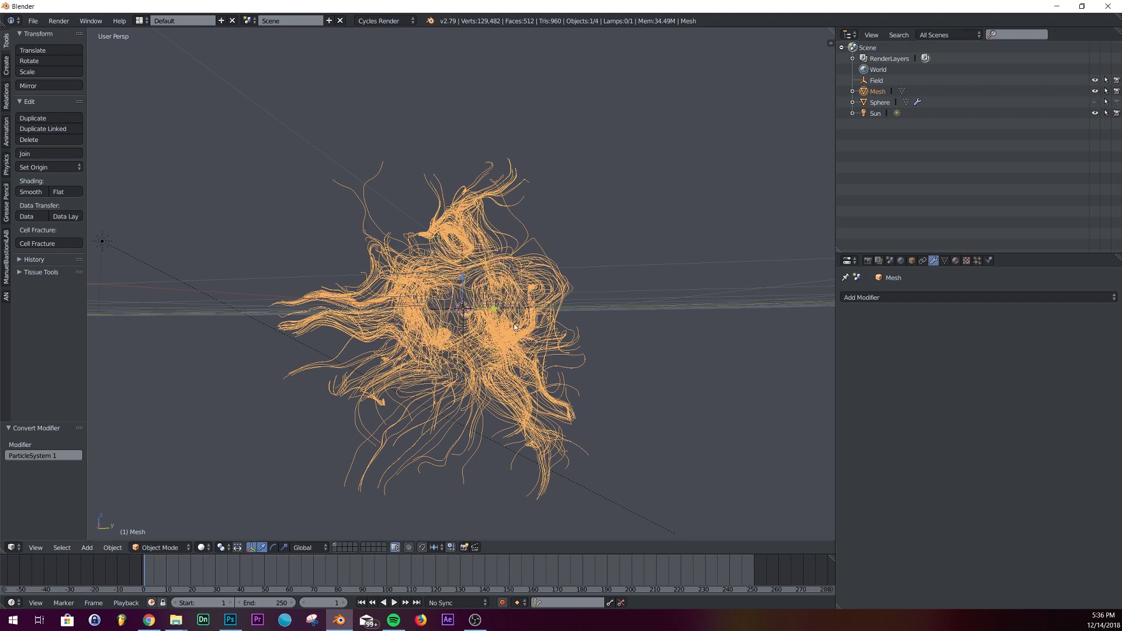
{"action": "middle_click_drag", "start_coordinate": [409, 292], "coordinate": [520, 325]}
Convert the resulting Mesh object into a curve using the 'Convert to' operator search.
{"action": "key", "text": "space"}
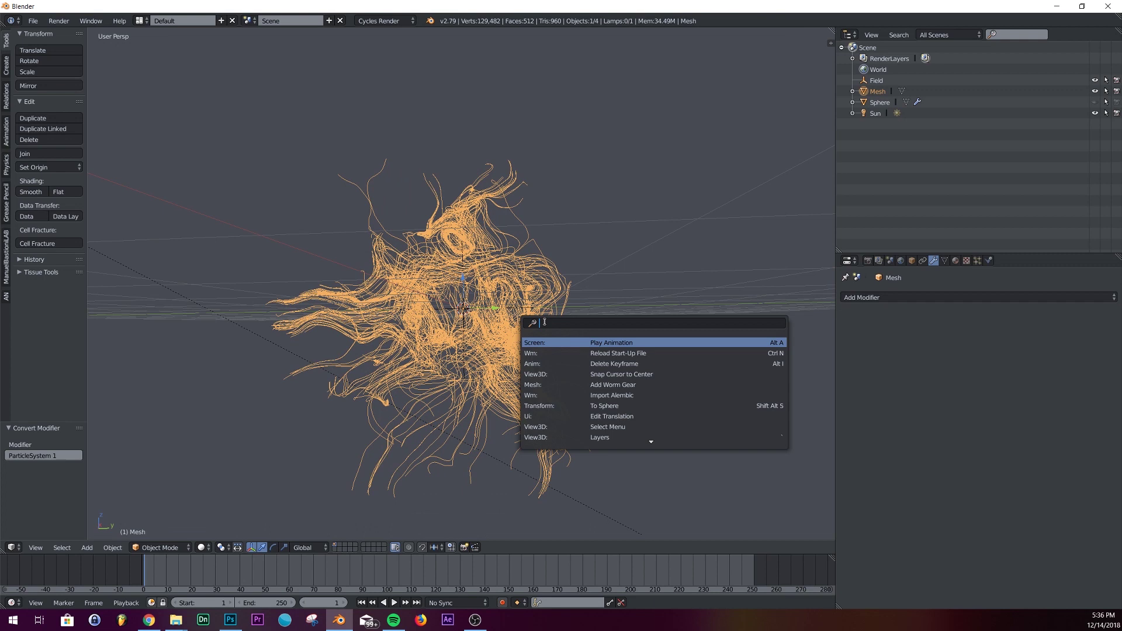
{"action": "type", "text": "conv"}
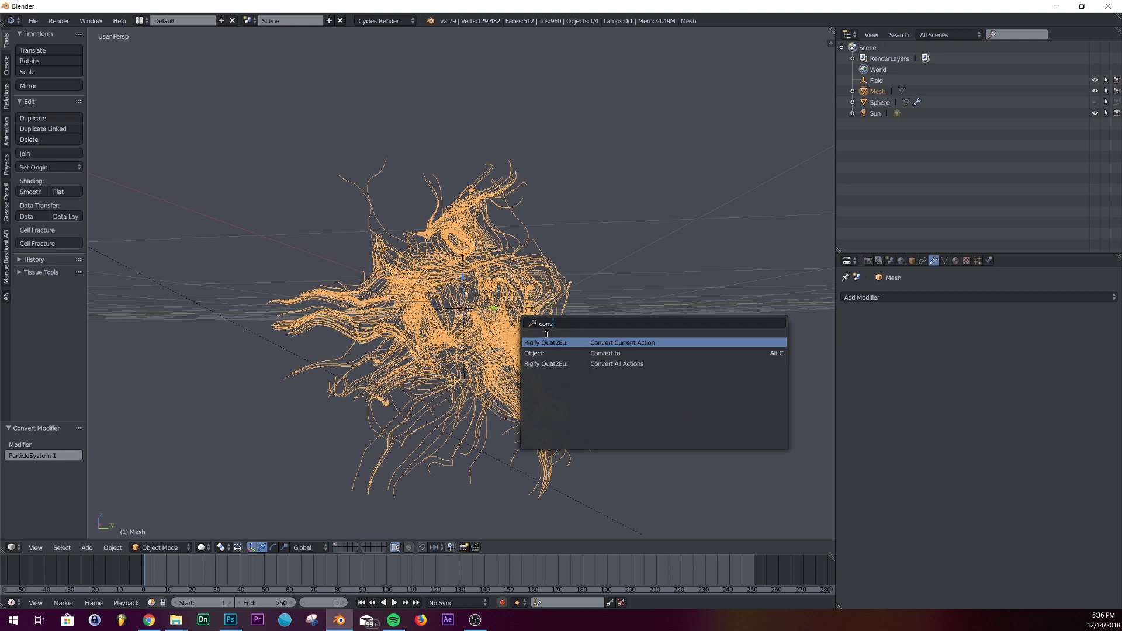
{"action": "left_click", "coordinate": [550, 354]}
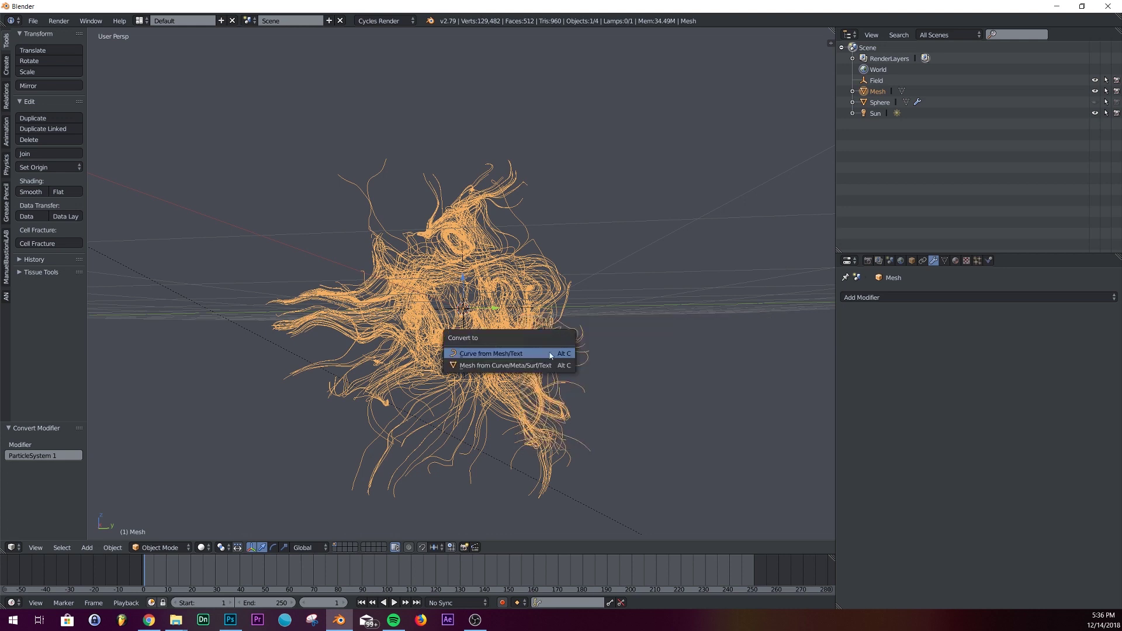
{"action": "left_click", "coordinate": [501, 355]}
{"action": "middle_click_drag", "start_coordinate": [555, 320], "coordinate": [591, 316]}
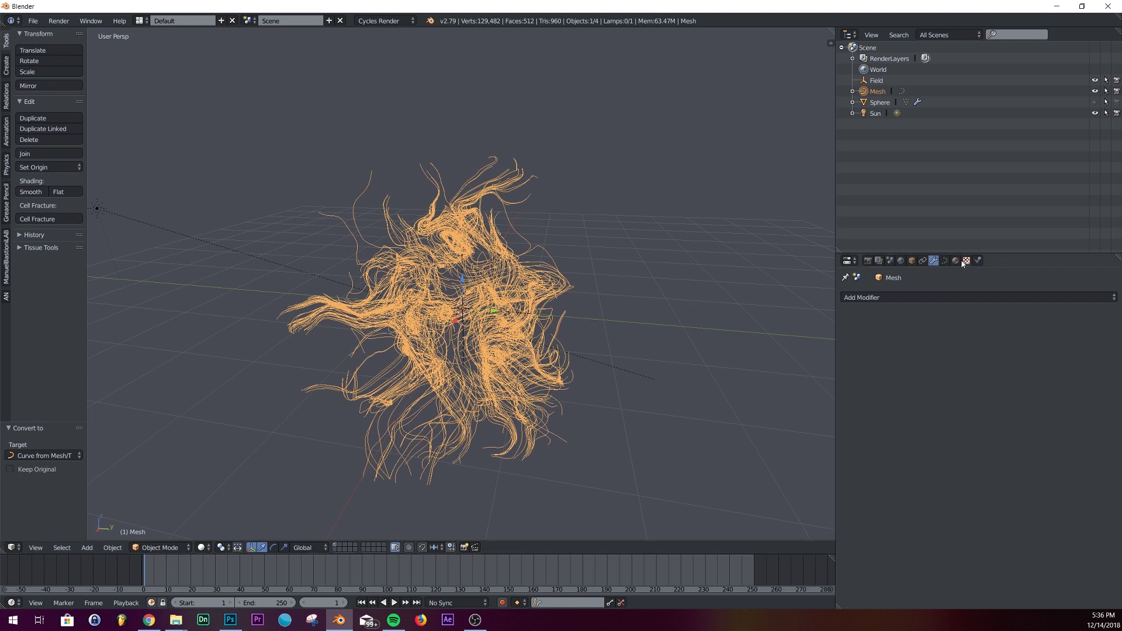
Set the curve Fill mode to Full and give it a bevel depth of 0.018.
{"action": "left_click", "coordinate": [945, 261]}
{"action": "scroll", "coordinate": [1022, 442], "scroll_direction": "down", "scroll_amount": 4}
{"action": "scroll", "coordinate": [1023, 441], "scroll_direction": "up", "scroll_amount": 4}
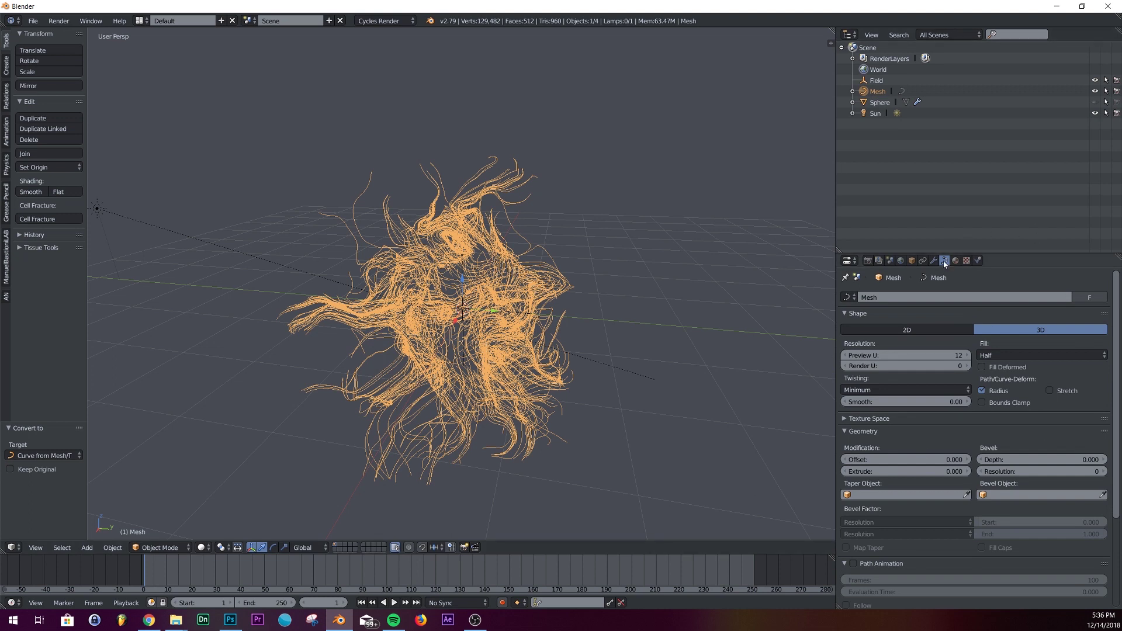
{"action": "left_click", "coordinate": [1009, 355]}
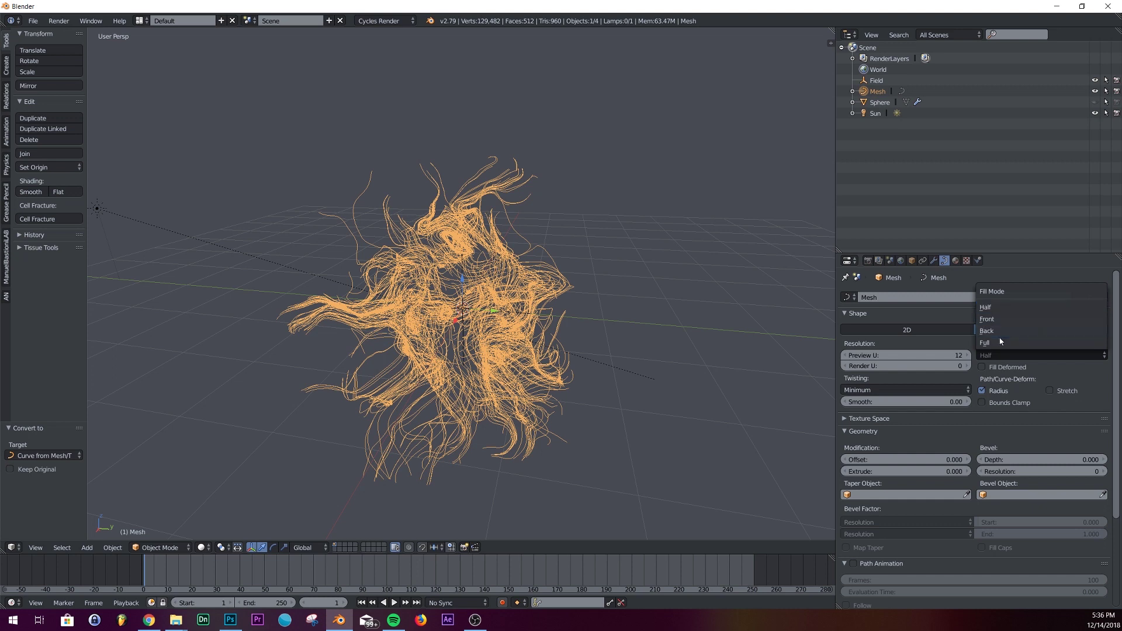
{"action": "left_click", "coordinate": [998, 342]}
{"action": "scroll", "coordinate": [1006, 412], "scroll_direction": "down", "scroll_amount": 2}
{"action": "scroll", "coordinate": [1006, 412], "scroll_direction": "down", "scroll_amount": 3}
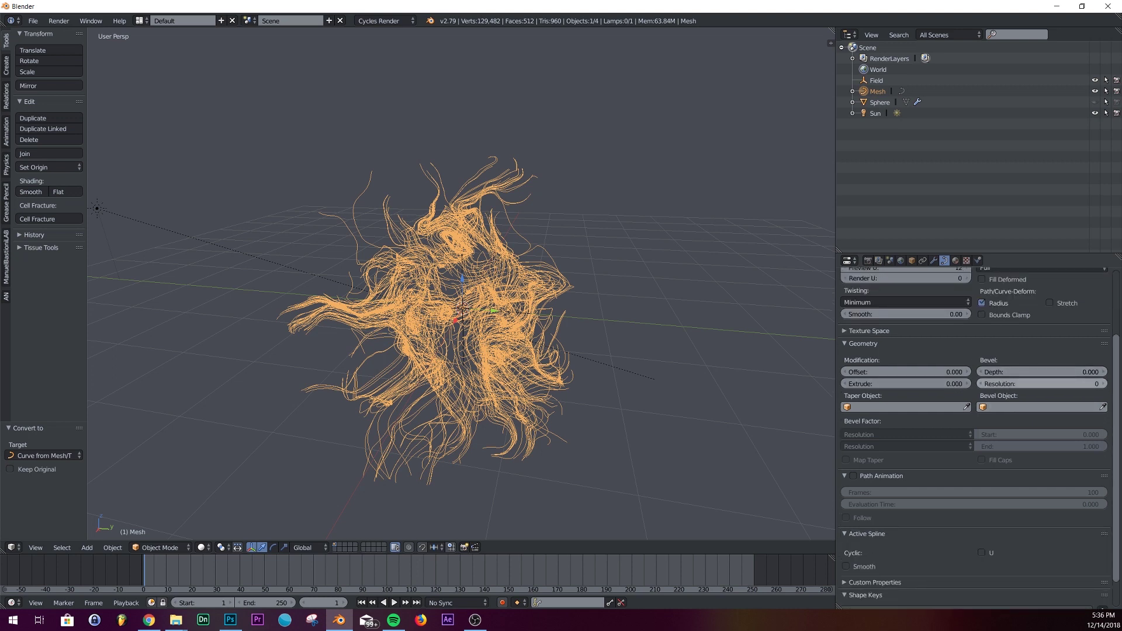
{"action": "left_click", "coordinate": [1076, 385]}
{"action": "key", "text": "Escape"}
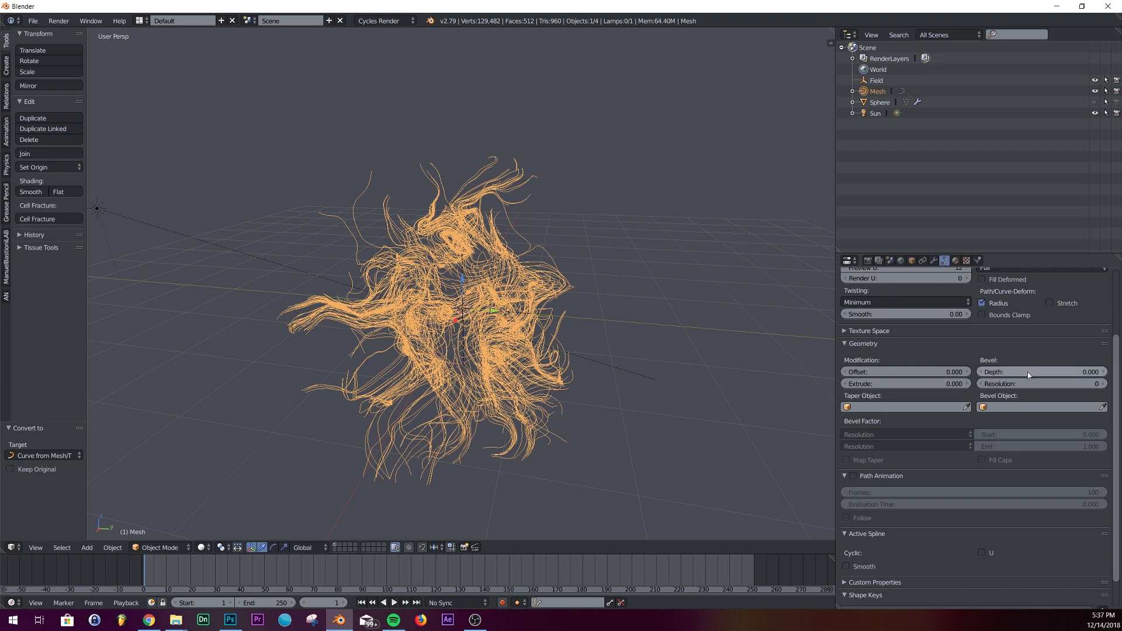
{"action": "left_click_drag", "start_coordinate": [1027, 371], "coordinate": [1039, 372]}
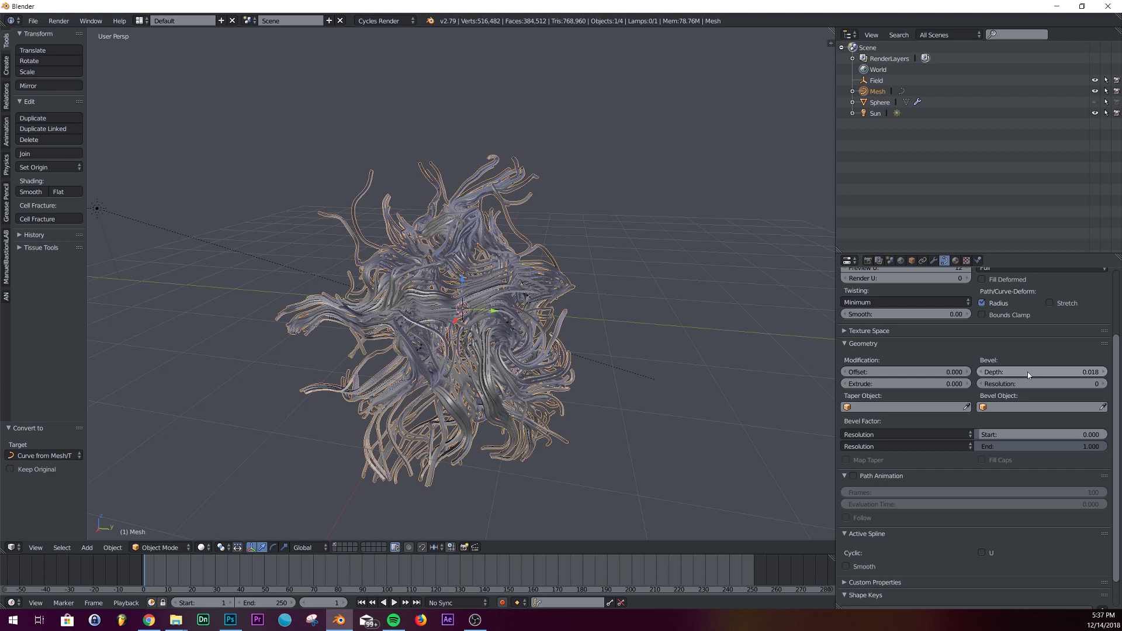
{"action": "scroll", "coordinate": [590, 317], "scroll_direction": "up", "scroll_amount": 5}
{"action": "middle_click_drag", "start_coordinate": [590, 318], "coordinate": [314, 294]}
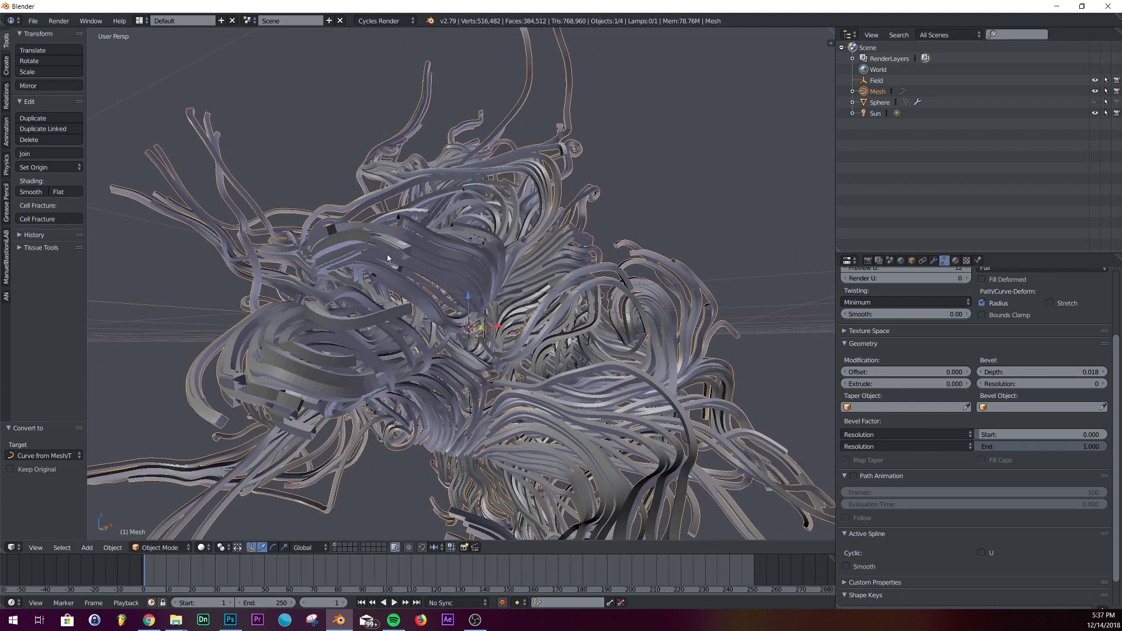
Set bevel resolution to 10 and apply Shade Smooth to the tubes.
{"action": "left_click", "coordinate": [1025, 384]}
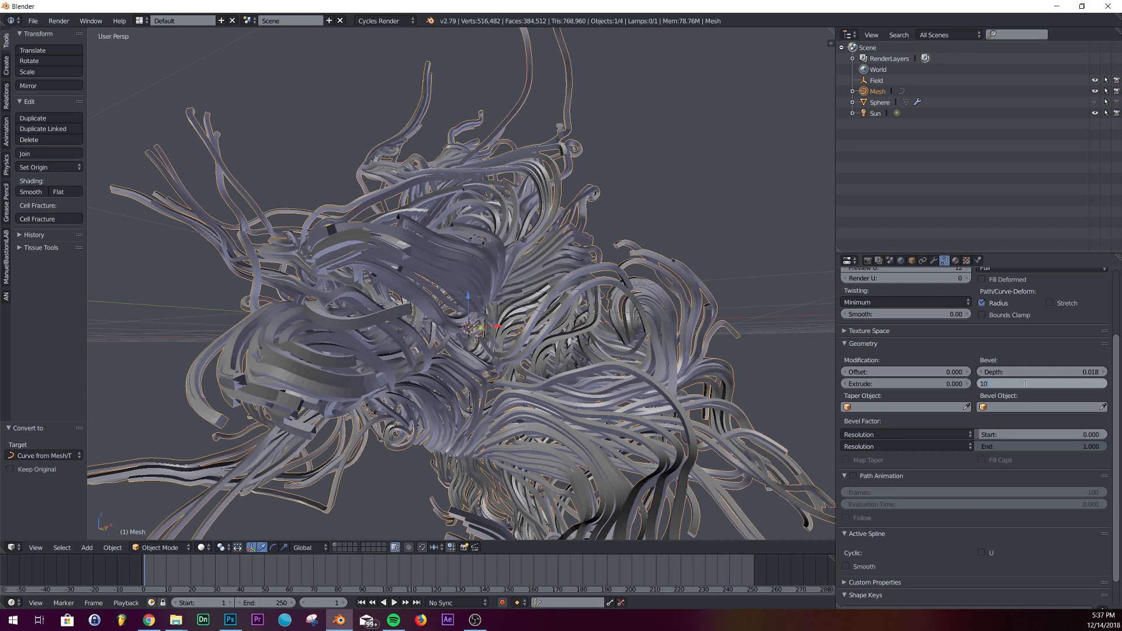
{"action": "type", "text": "10"}
{"action": "key", "text": "Return"}
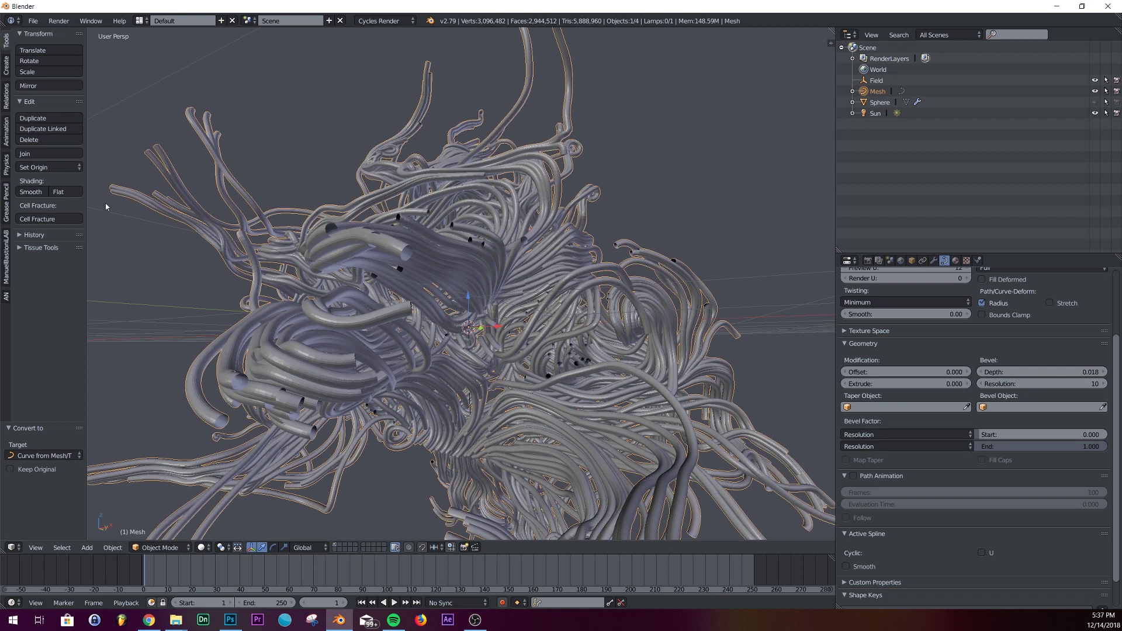
{"action": "left_click", "coordinate": [30, 192]}
{"action": "scroll", "coordinate": [621, 298], "scroll_direction": "down", "scroll_amount": 3}
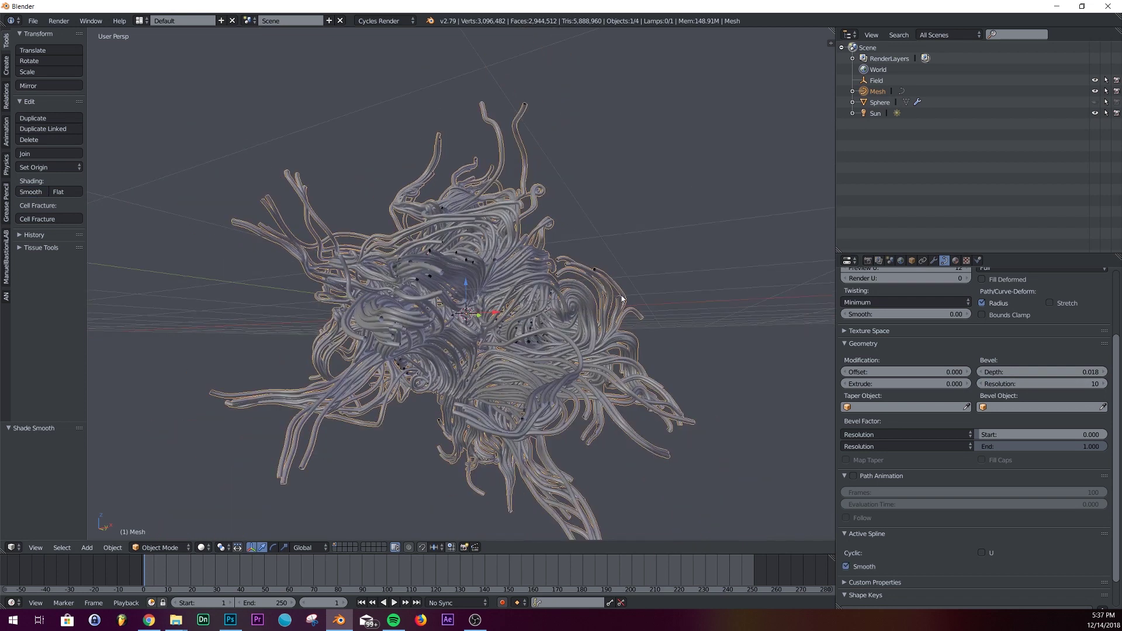
{"action": "middle_click_drag", "start_coordinate": [621, 299], "coordinate": [535, 305]}
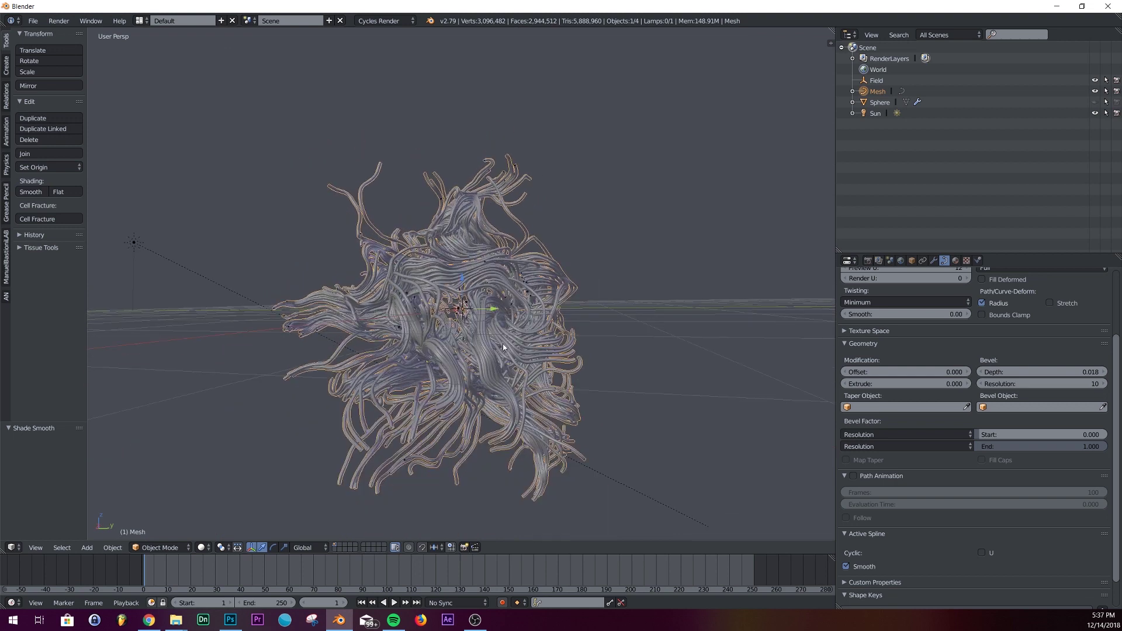
{"action": "middle_click_drag", "start_coordinate": [503, 347], "coordinate": [503, 311]}
Undo the bevel resolution change and set the render resolution to 2000 × 2000 px.
{"action": "key", "text": "ctrl+z"}
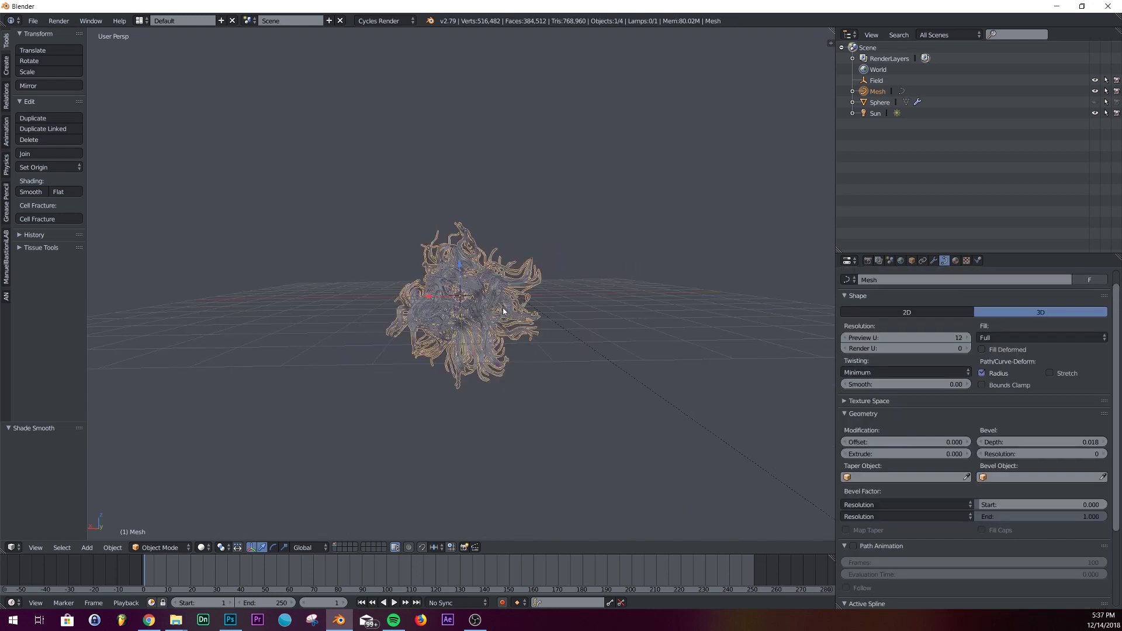
{"action": "scroll", "coordinate": [541, 295], "scroll_direction": "up", "scroll_amount": 2}
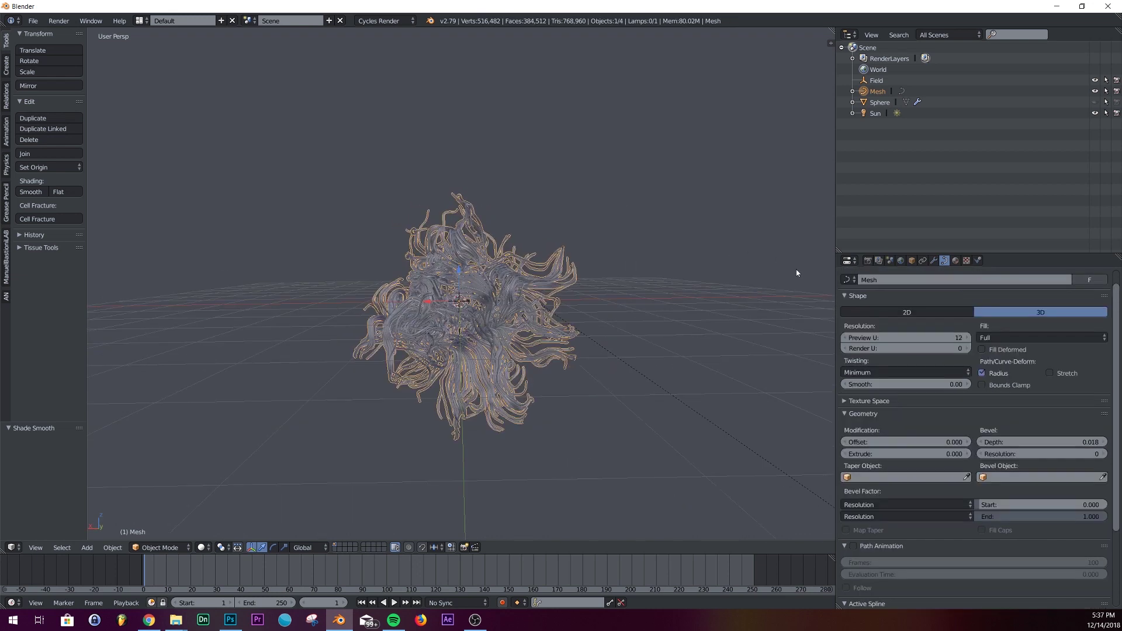
{"action": "left_click", "coordinate": [868, 260]}
{"action": "double_click", "coordinate": [927, 418]}
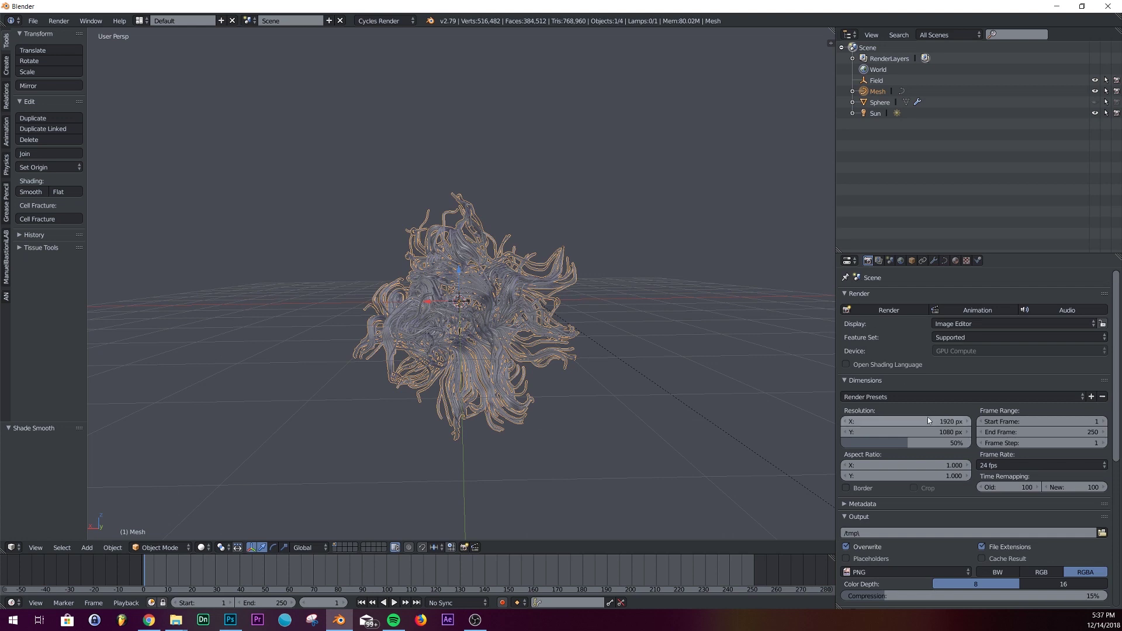
{"action": "type", "text": "200"}
{"action": "double_click", "coordinate": [944, 423]}
{"action": "type", "text": "2000"}
{"action": "key", "text": "Return"}
{"action": "double_click", "coordinate": [944, 431]}
{"action": "type", "text": "2"}
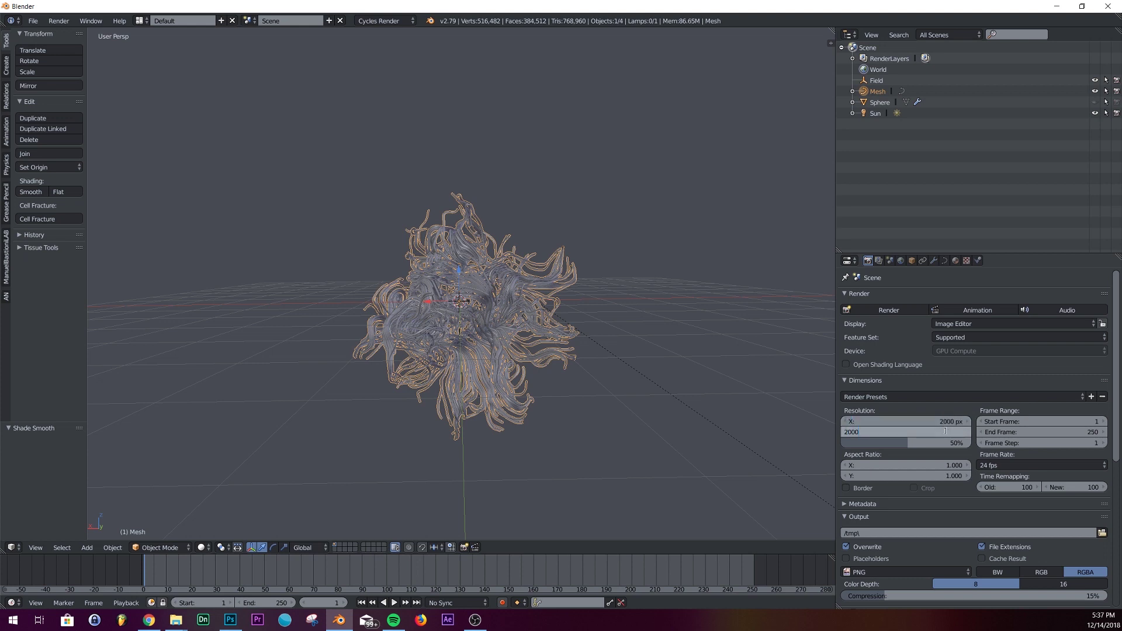
{"action": "key", "text": "Return"}
{"action": "middle_click_drag", "start_coordinate": [536, 303], "coordinate": [533, 293]}
Add a camera aligned to the current view, then reopen the Trails reference post in Chrome.
{"action": "key", "text": "shift+a"}
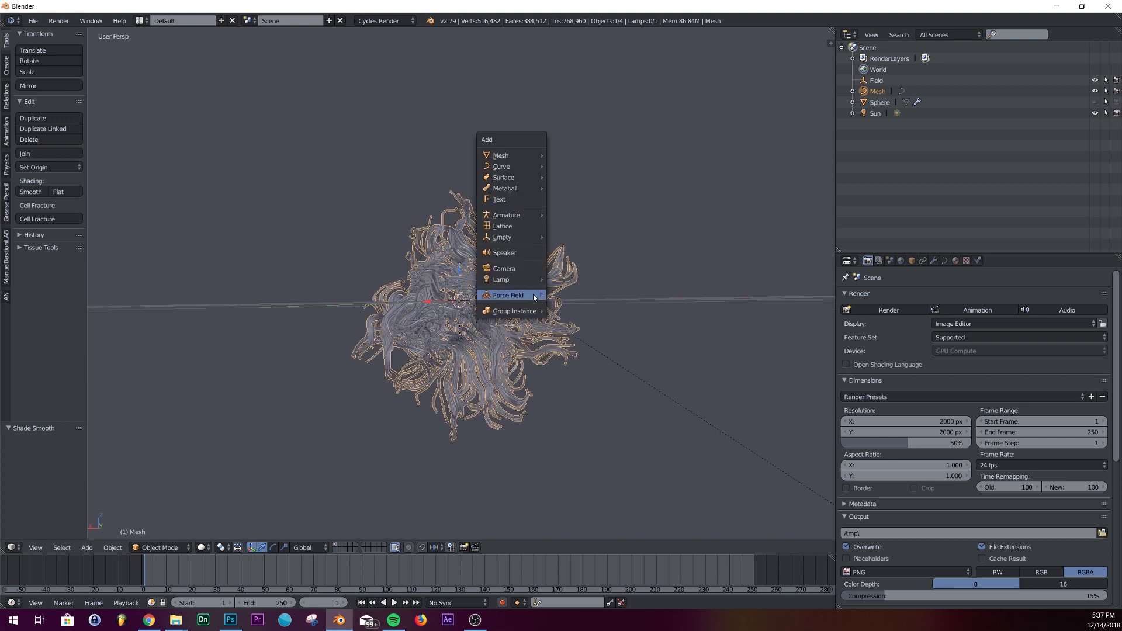
{"action": "left_click", "coordinate": [513, 268]}
{"action": "key", "text": "ctrl+alt+KP_0"}
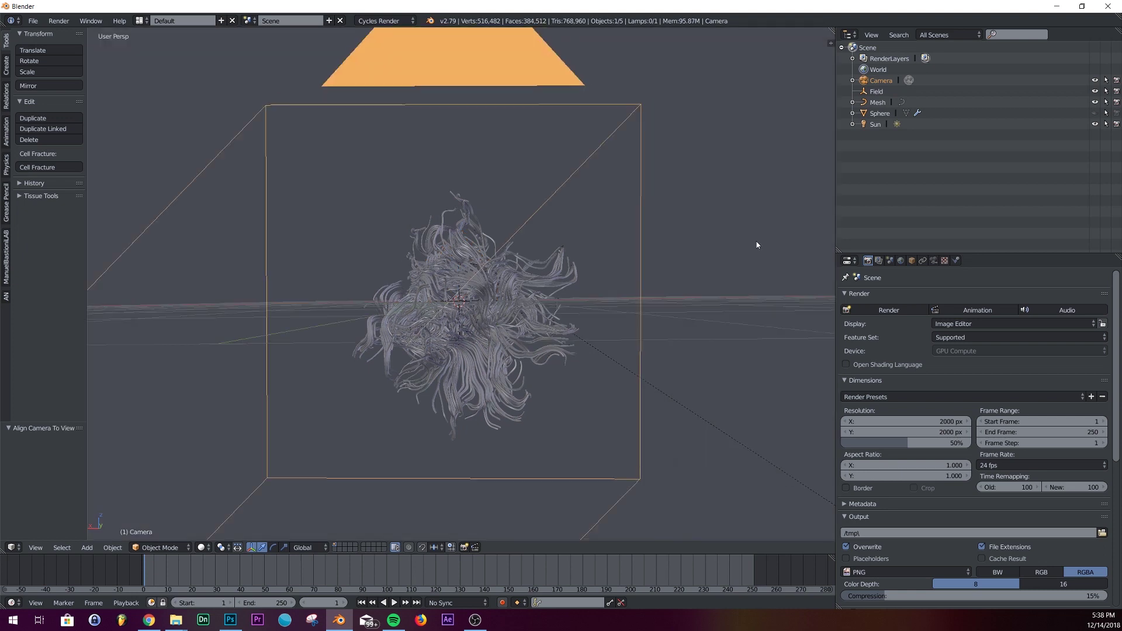
{"action": "middle_click_drag", "start_coordinate": [757, 244], "coordinate": [724, 257]}
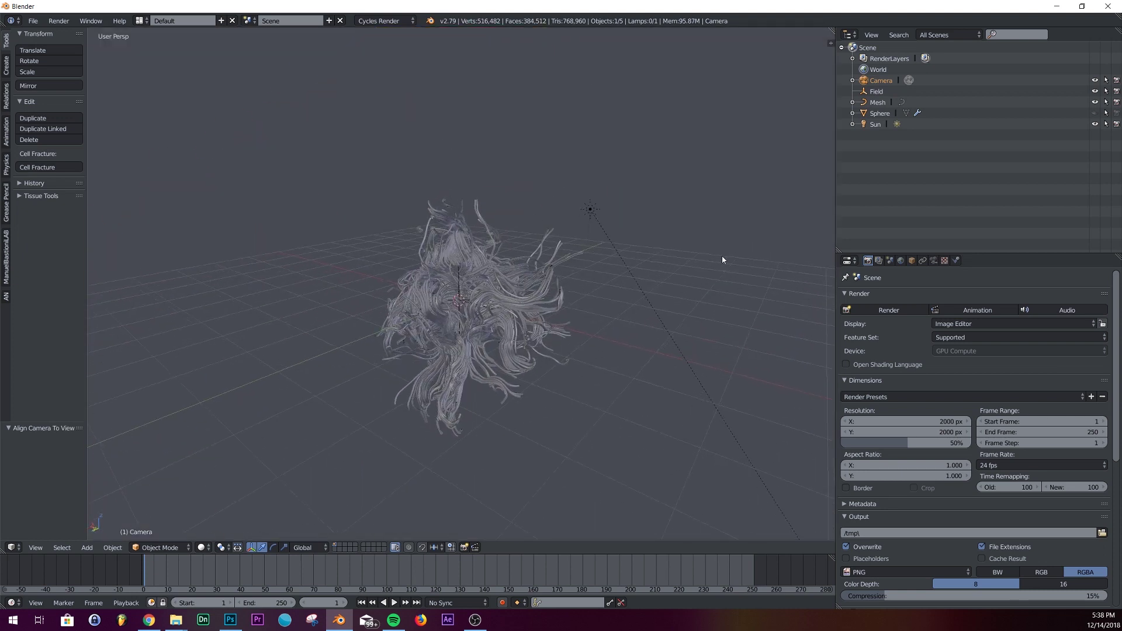
{"action": "left_click", "coordinate": [149, 621]}
{"action": "left_click", "coordinate": [416, 424]}
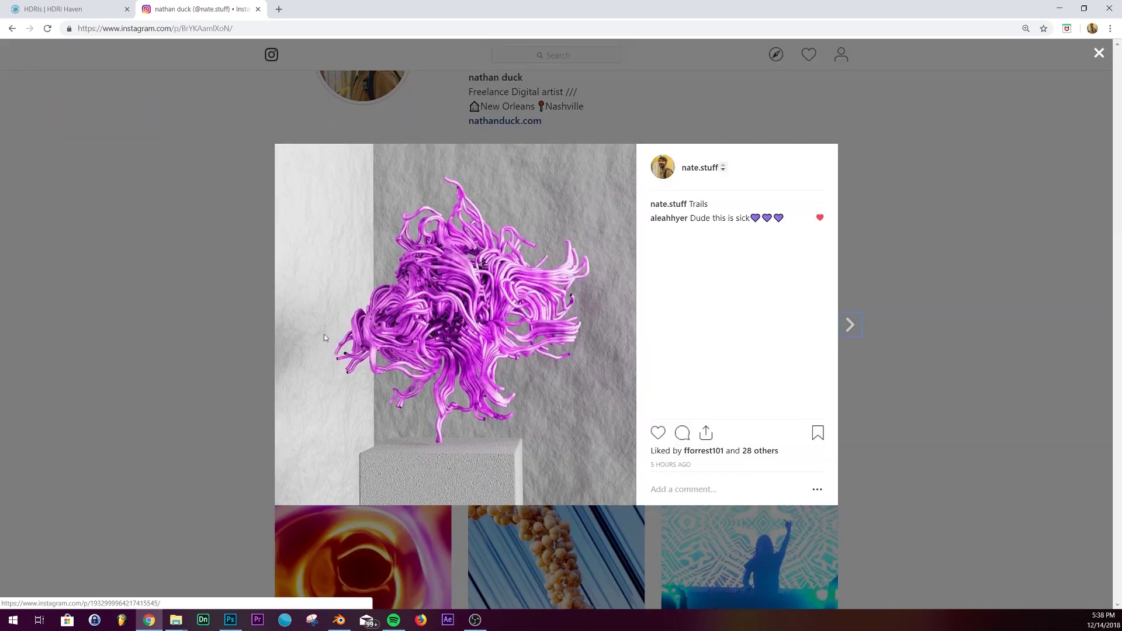
Look through the scene camera and raise the swirl mesh along Z.
{"action": "left_click", "coordinate": [1059, 8]}
{"action": "middle_click_drag", "start_coordinate": [604, 260], "coordinate": [576, 247]}
{"action": "key", "text": "KP_0"}
{"action": "key", "text": "shift+a"}
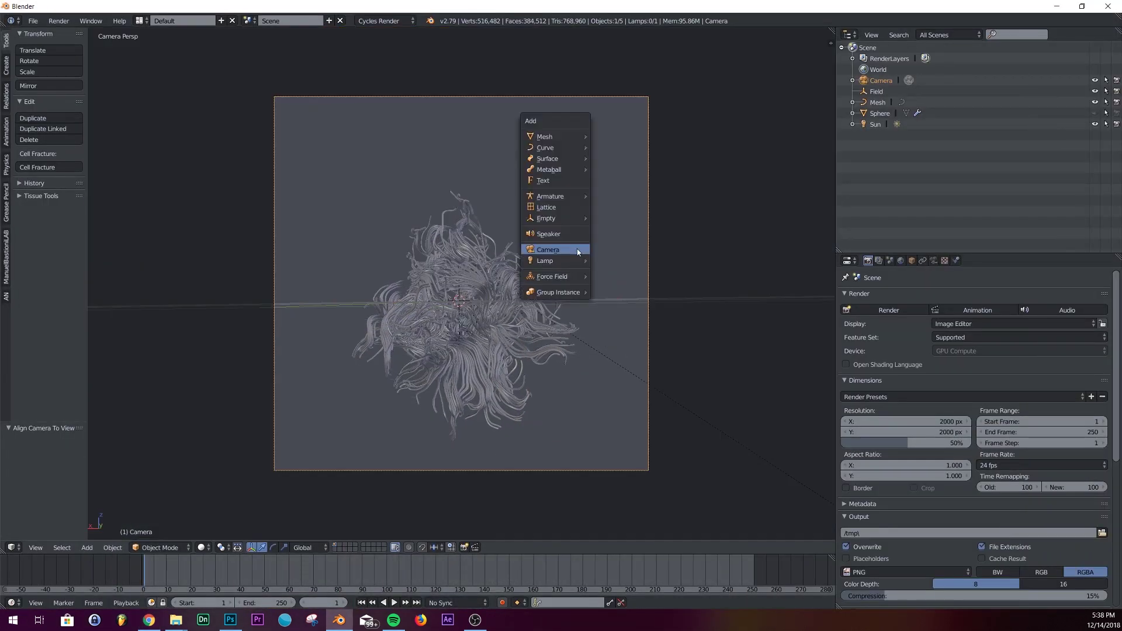
{"action": "key", "text": "Escape"}
{"action": "right_click", "coordinate": [509, 311]}
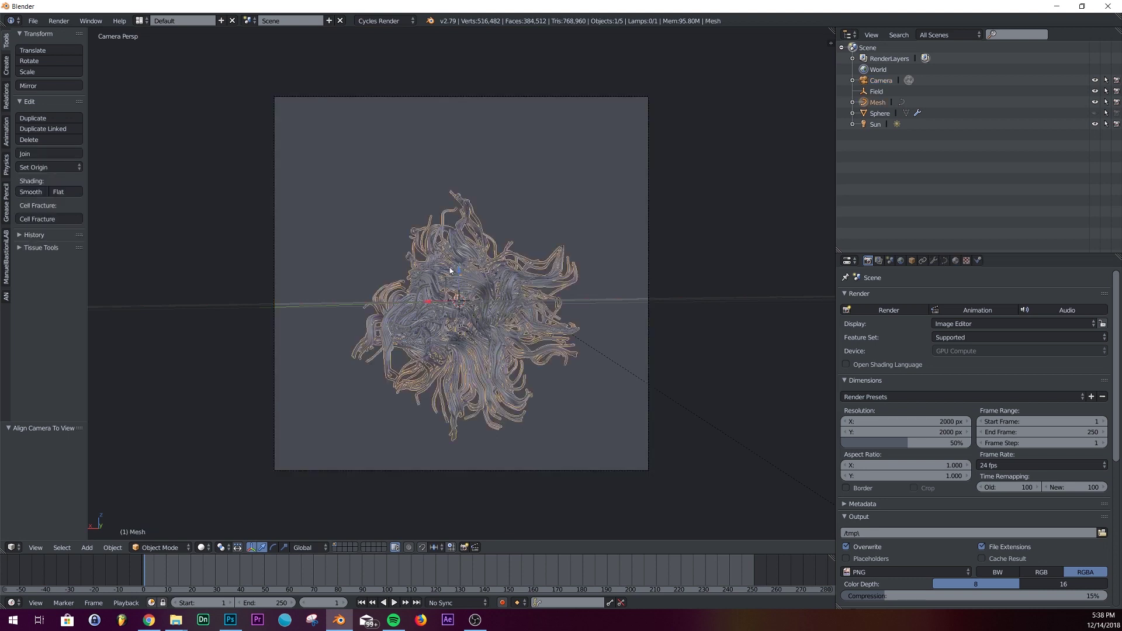
{"action": "key", "text": "g"}
{"action": "key", "text": "z"}
{"action": "left_click", "coordinate": [470, 221]}
Add a cube and move it down along Z beneath the swirl.
{"action": "key", "text": "shift+a"}
{"action": "mouse_move", "coordinate": [529, 93]}
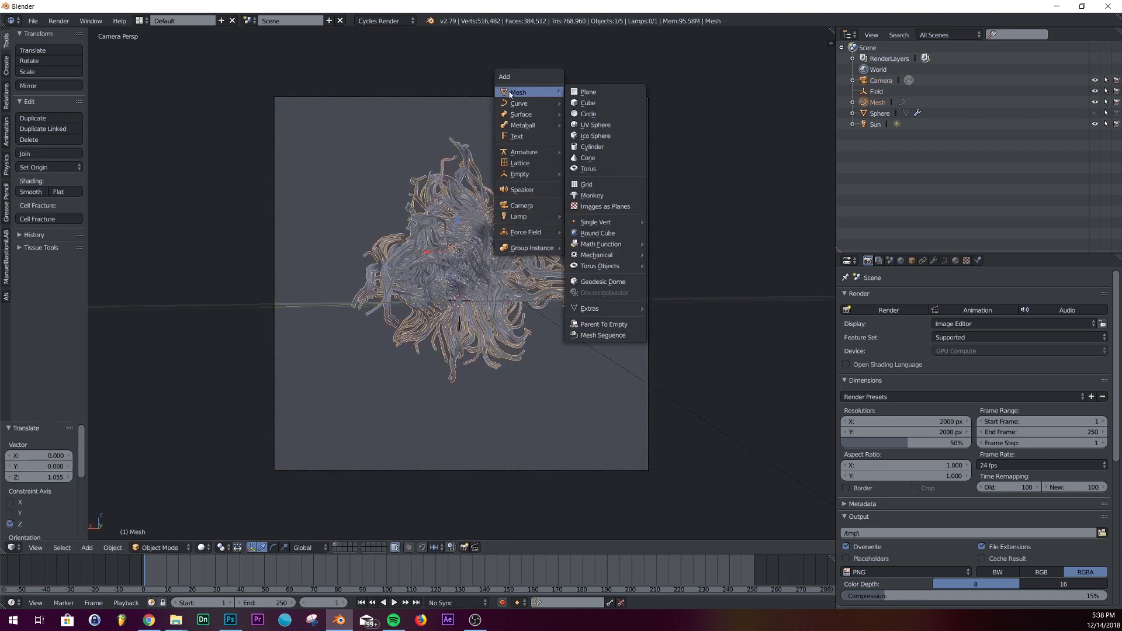
{"action": "left_click", "coordinate": [612, 102]}
{"action": "key", "text": "g"}
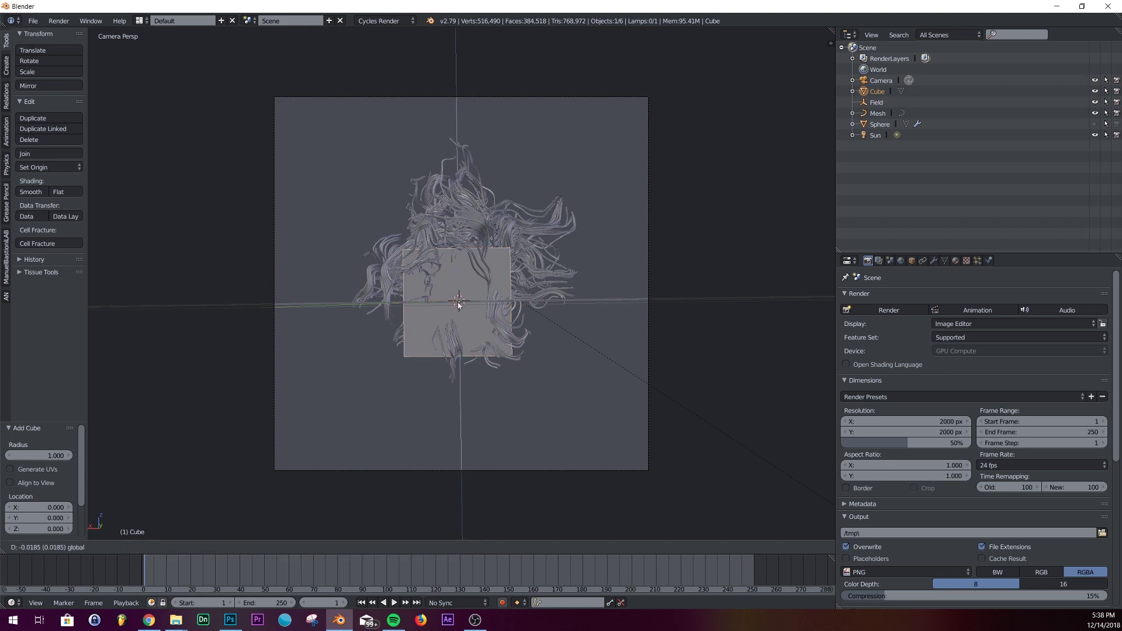
{"action": "key", "text": "z"}
{"action": "left_click", "coordinate": [456, 390]}
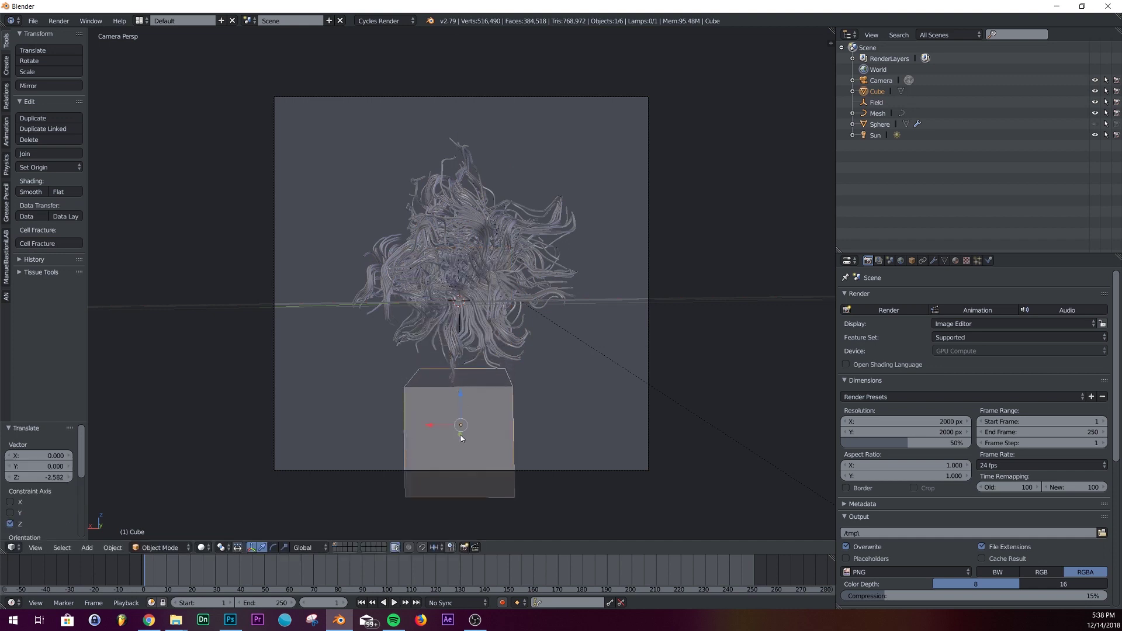
Adjust the cube's Y depth and nudge it vertically into pedestal position.
{"action": "key", "text": "g"}
{"action": "key", "text": "y"}
{"action": "left_click", "coordinate": [461, 432]}
{"action": "key", "text": "g"}
{"action": "key", "text": "y"}
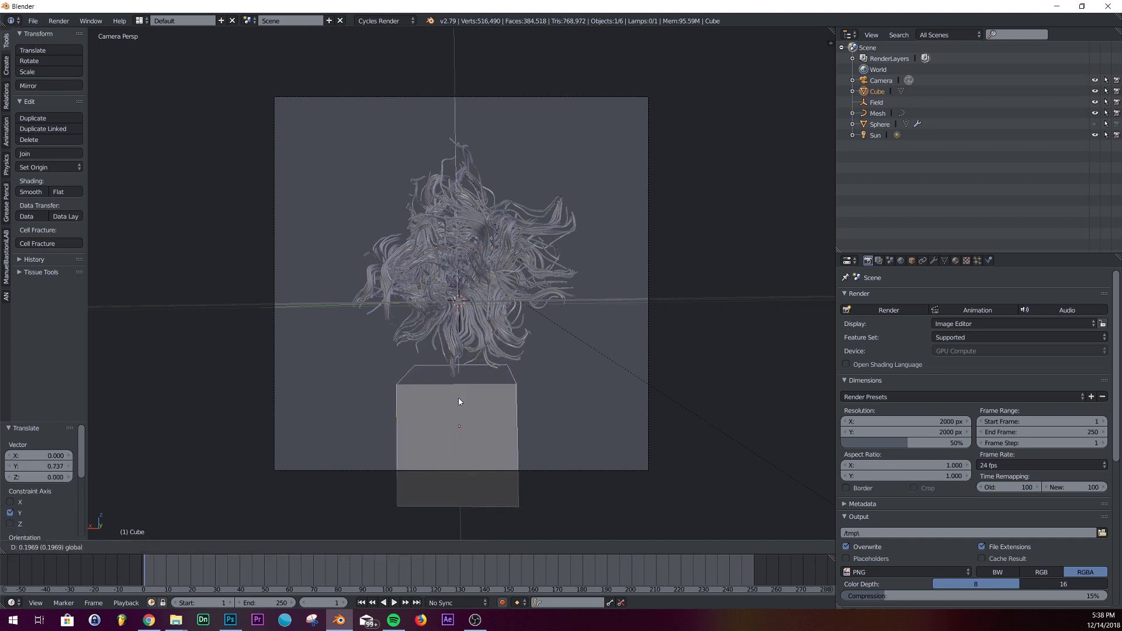
{"action": "key", "text": "z"}
{"action": "left_click", "coordinate": [464, 399]}
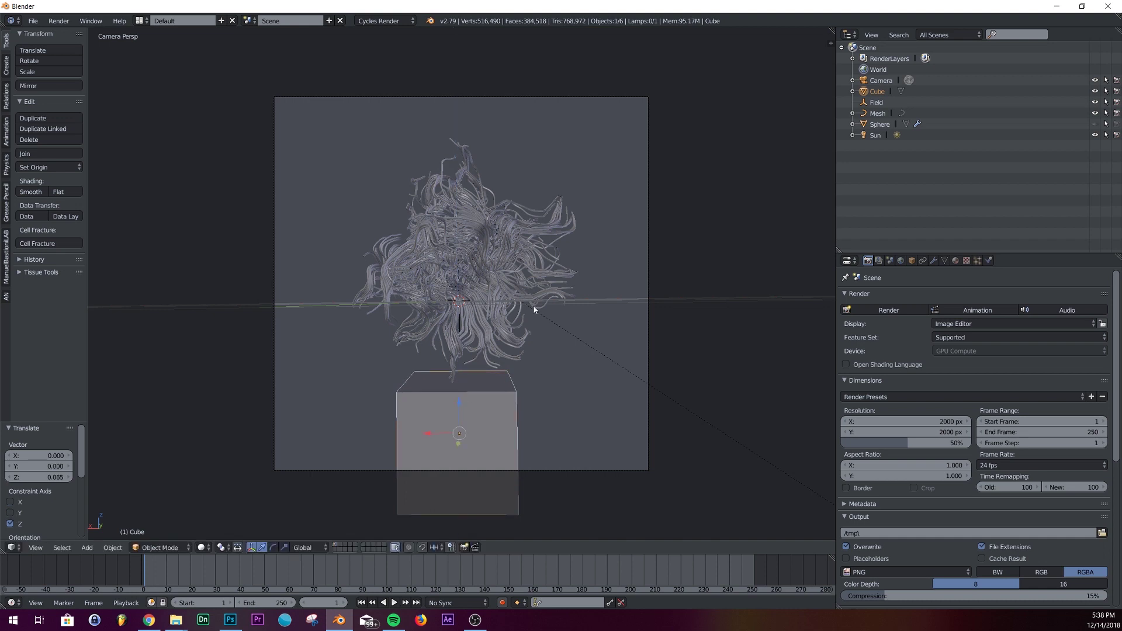
{"action": "key", "text": "shift+a"}
Add a plane, rotate it 90° on X, and scale it up as a back wall.
{"action": "mouse_move", "coordinate": [508, 309]}
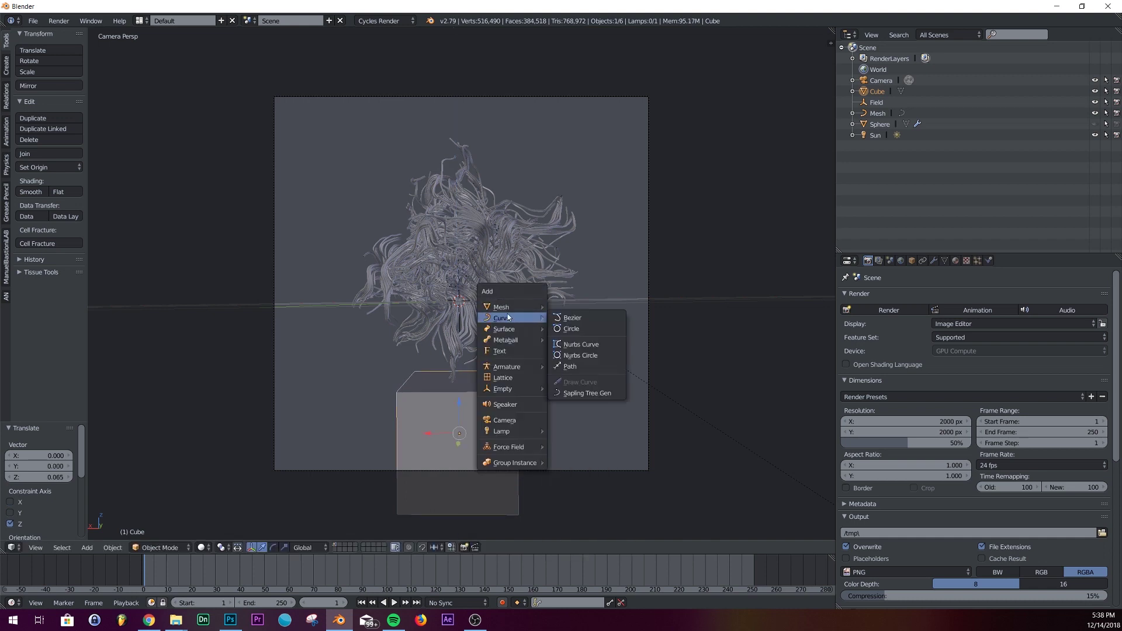
{"action": "left_click", "coordinate": [575, 308]}
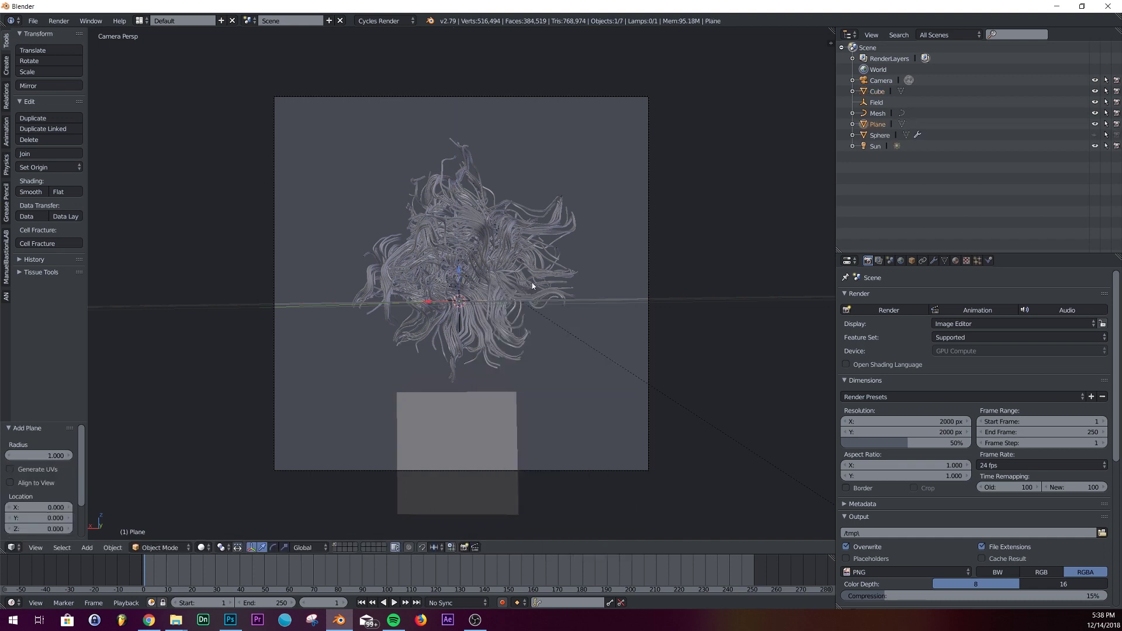
{"action": "key", "text": "r"}
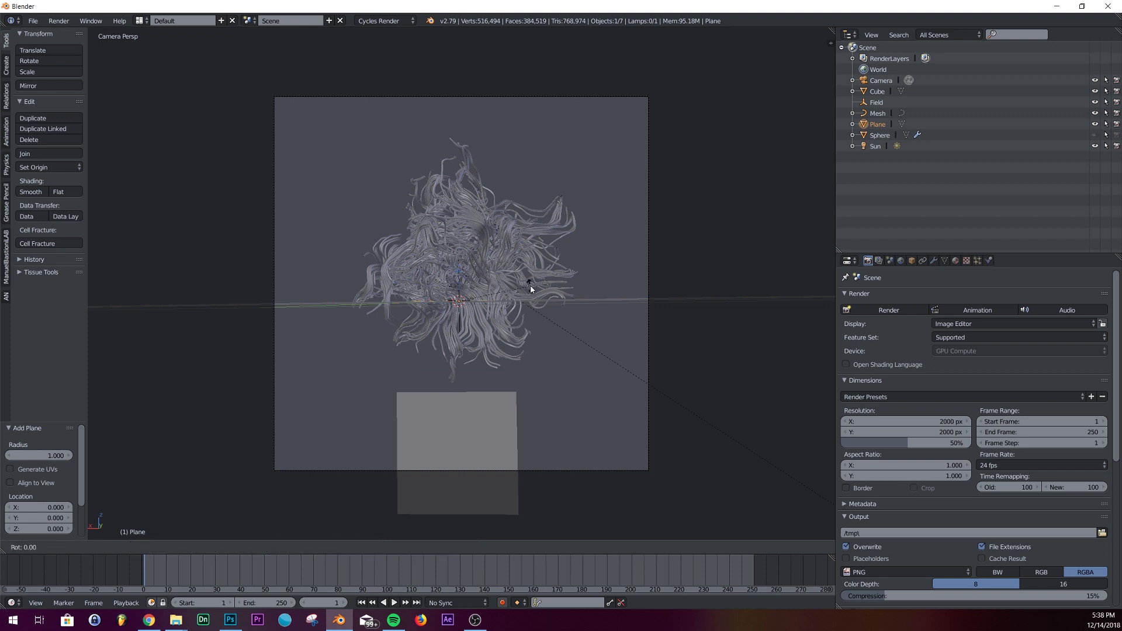
{"action": "key", "text": "x"}
{"action": "key", "text": "9"}
{"action": "key", "text": "0"}
{"action": "key", "text": "Return"}
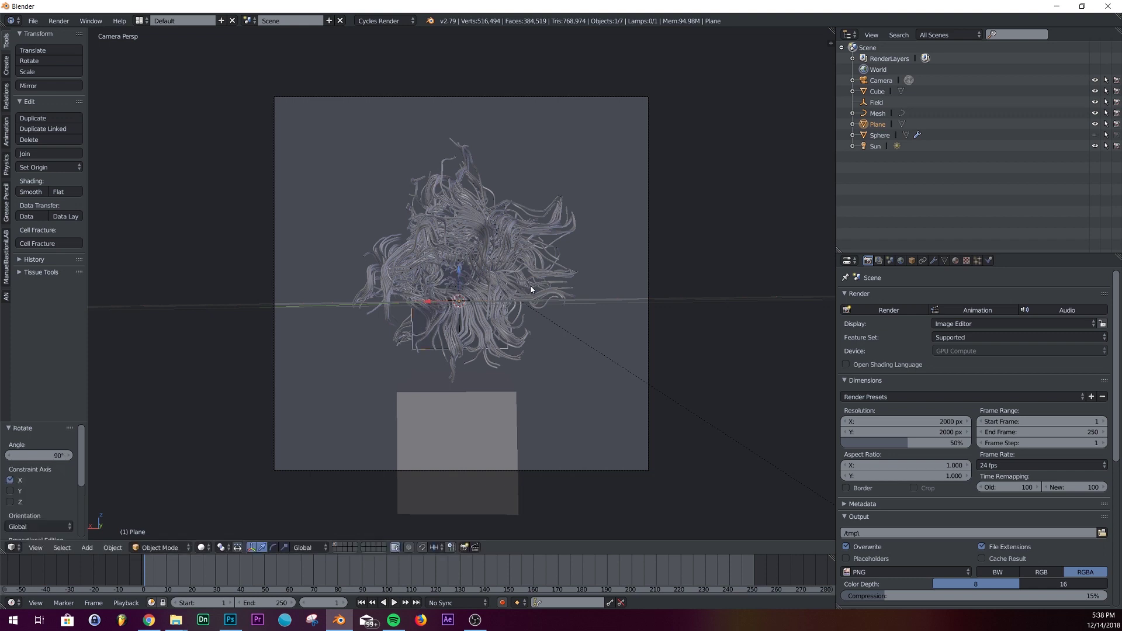
{"action": "key", "text": "s"}
{"action": "left_click", "coordinate": [754, 286]}
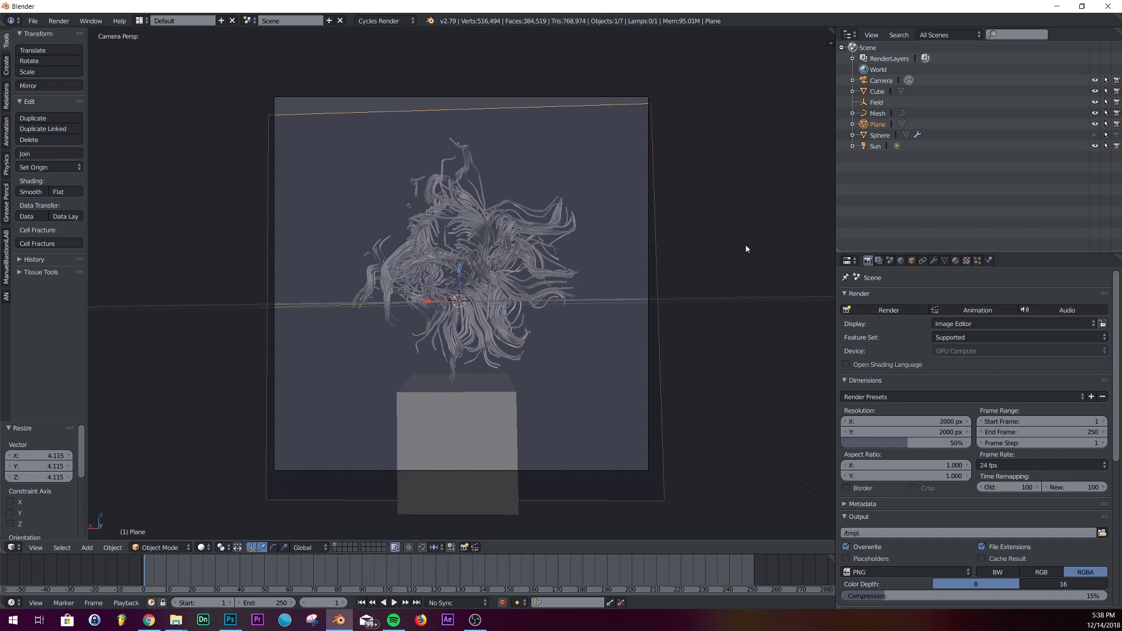
{"action": "left_click", "coordinate": [912, 261]}
Add a second plane turned about 27° on Z, scaled and placed as a side wall.
{"action": "key", "text": "shift+a"}
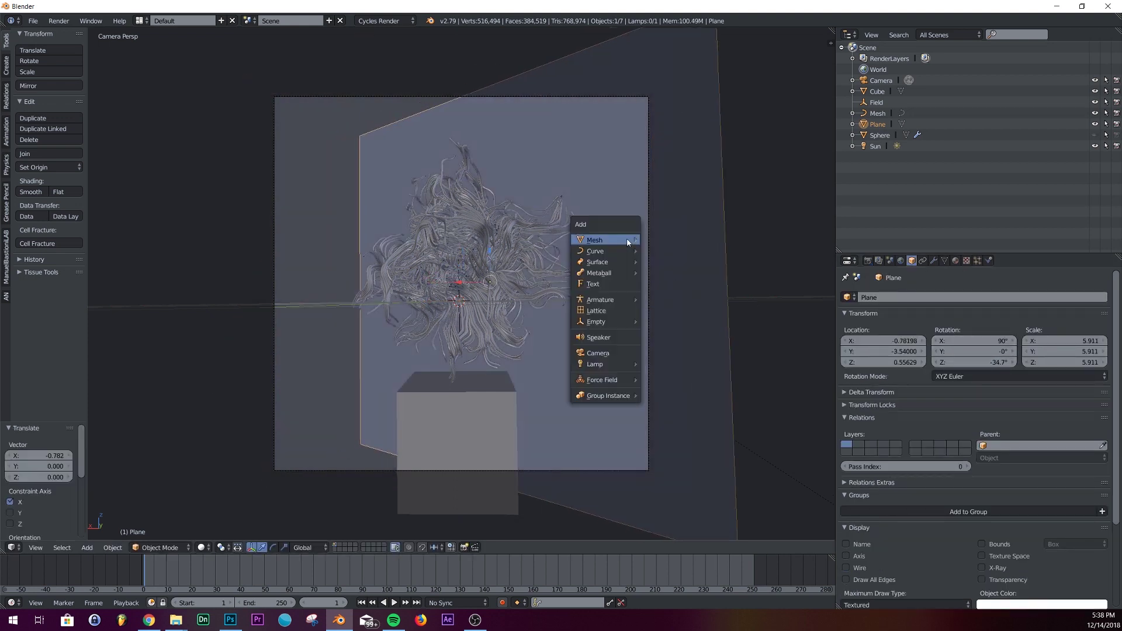
{"action": "left_click", "coordinate": [671, 251]}
{"action": "left_click_drag", "start_coordinate": [958, 361], "coordinate": [985, 361]}
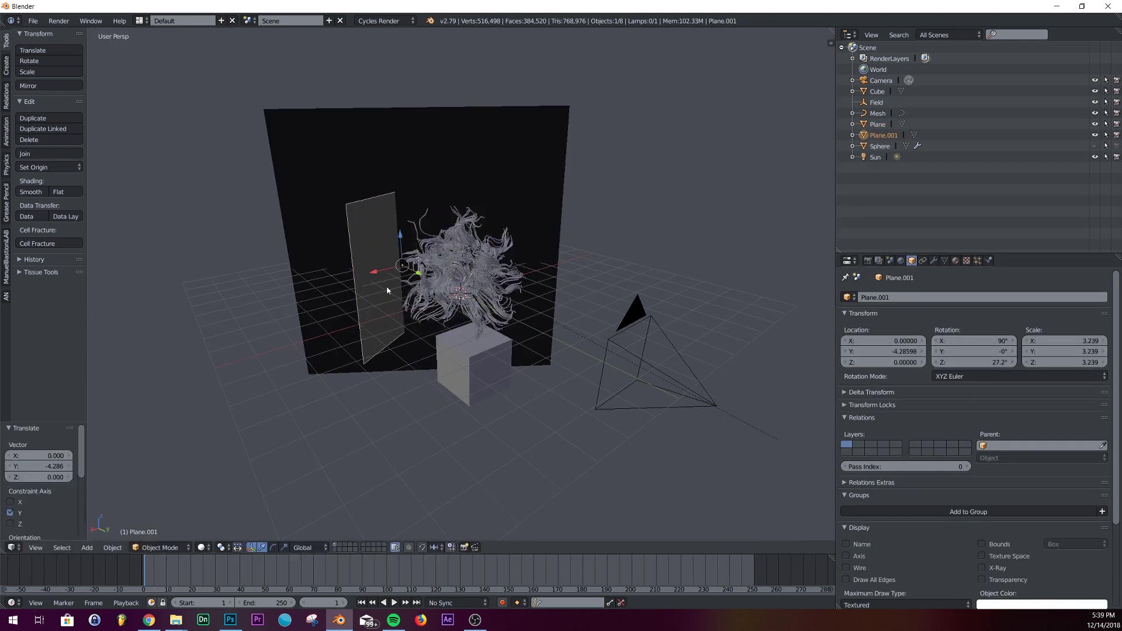
{"action": "key", "text": "s"}
{"action": "left_click", "coordinate": [597, 269]}
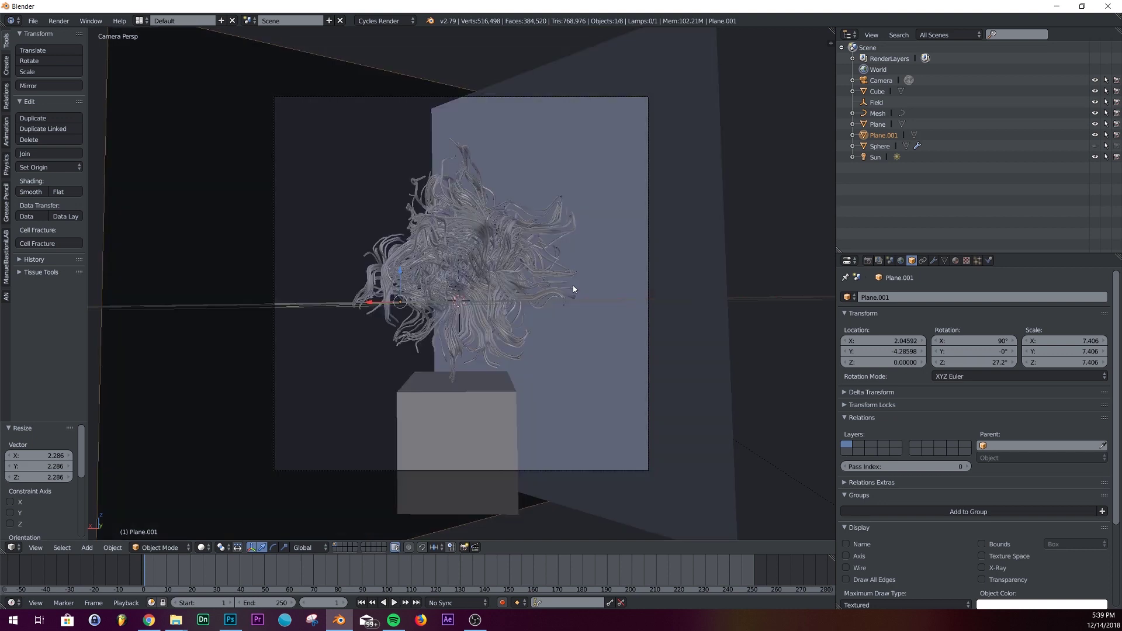
Select everything and switch the viewport to rendered preview.
{"action": "key", "text": "a"}
{"action": "key", "text": "a"}
{"action": "key", "text": "z"}
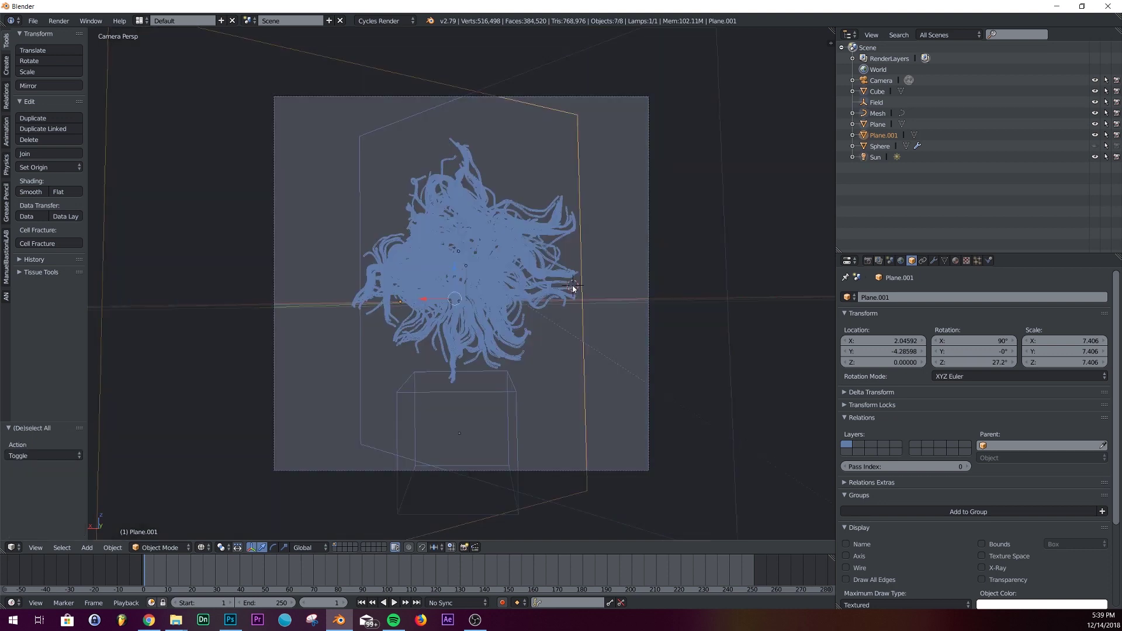
{"action": "key", "text": "z"}
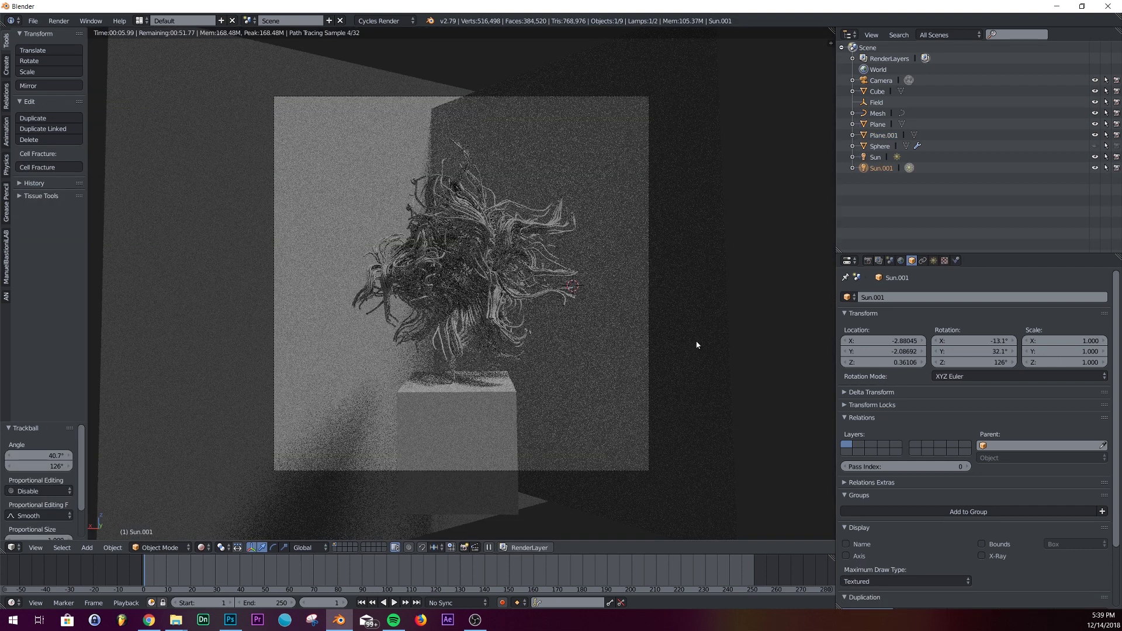
Go back to solid shading and hide the Sun.001 and Sun lamps in the Outliner.
{"action": "key", "text": "shift+z"}
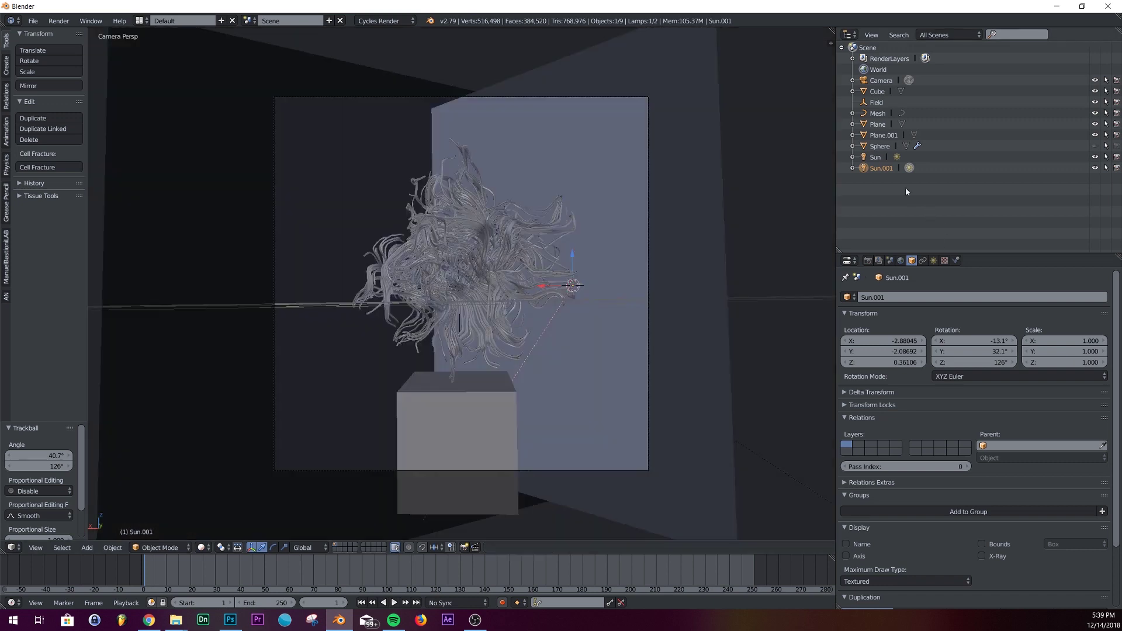
{"action": "left_click", "coordinate": [1095, 168]}
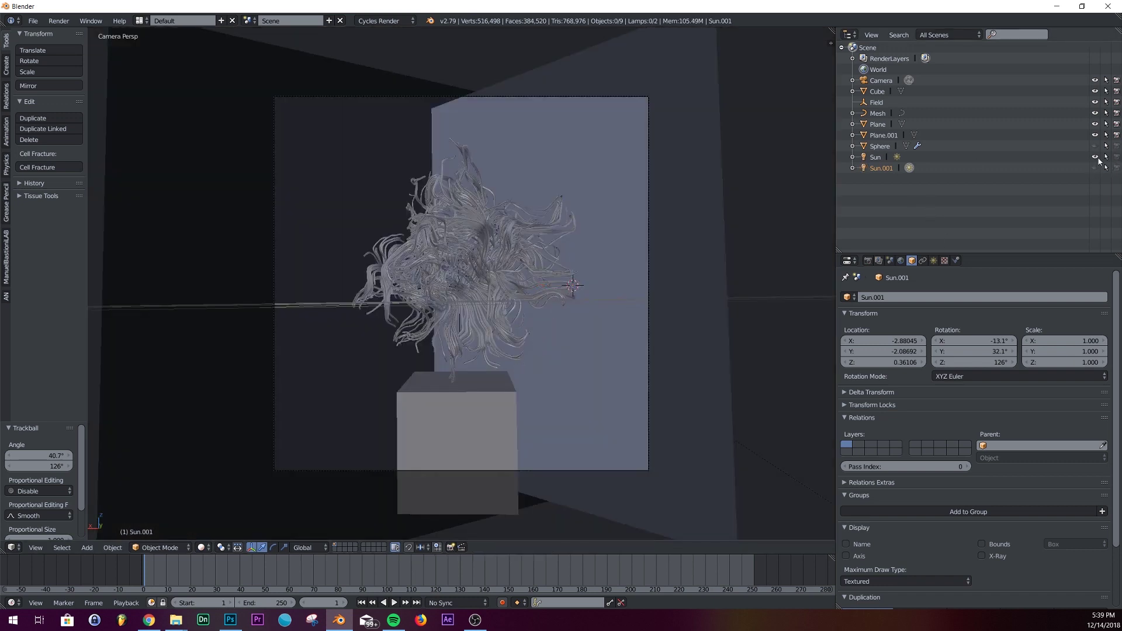
{"action": "left_click", "coordinate": [1094, 156]}
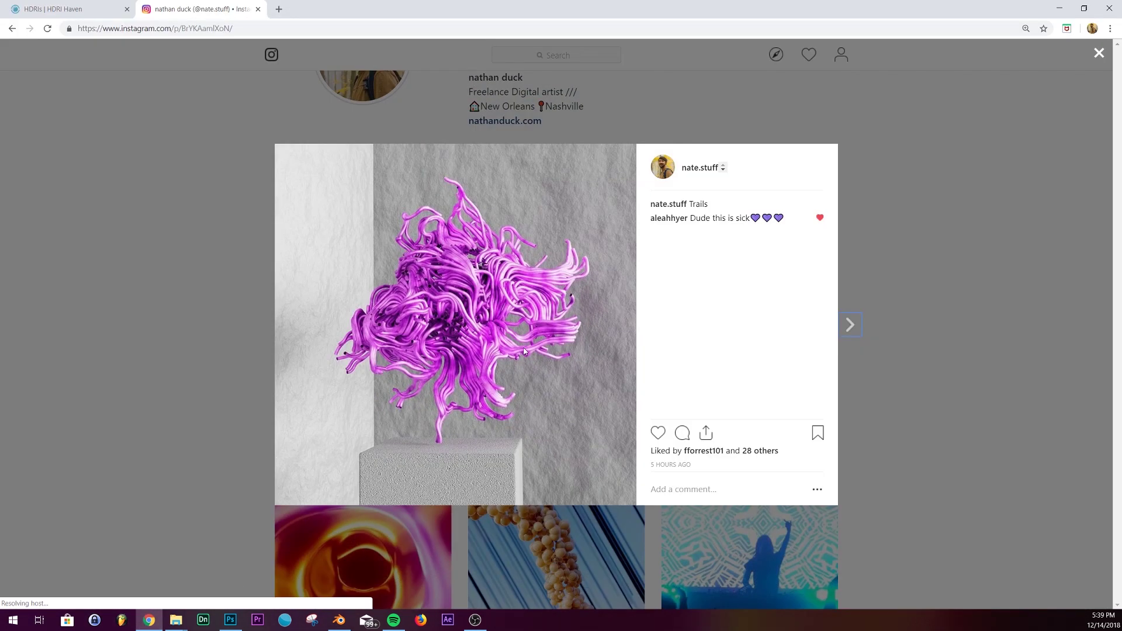
Switch to the HDRI Haven tab and scroll through the Latest HDRIs.
{"action": "left_click", "coordinate": [97, 11]}
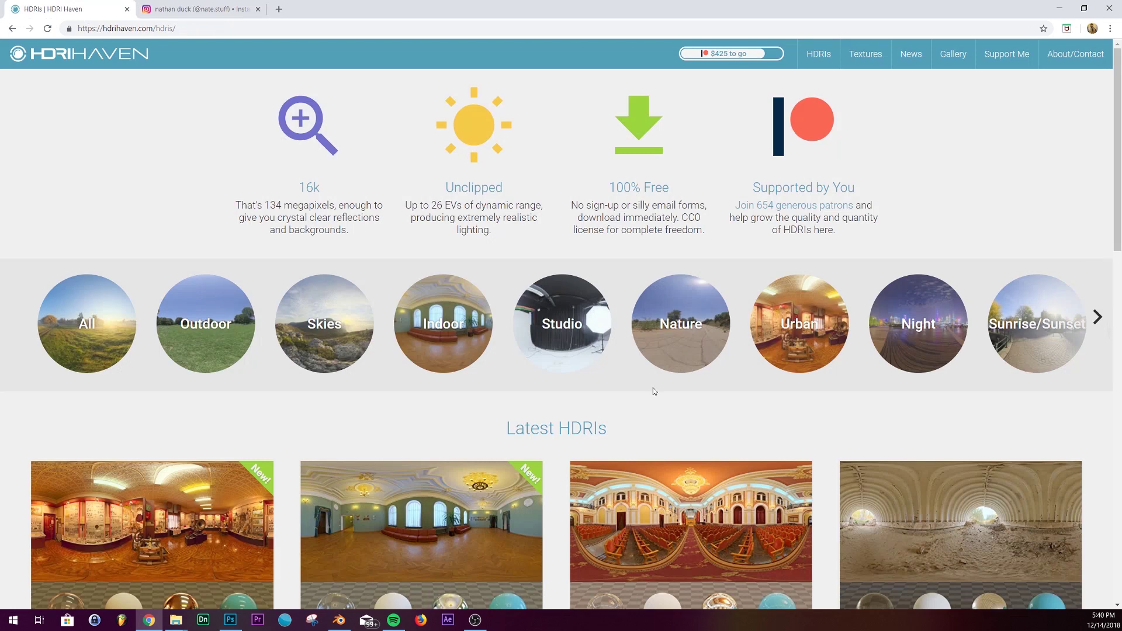
{"action": "scroll", "coordinate": [653, 390], "scroll_direction": "down", "scroll_amount": 12}
{"action": "scroll", "coordinate": [654, 391], "scroll_direction": "up", "scroll_amount": 5}
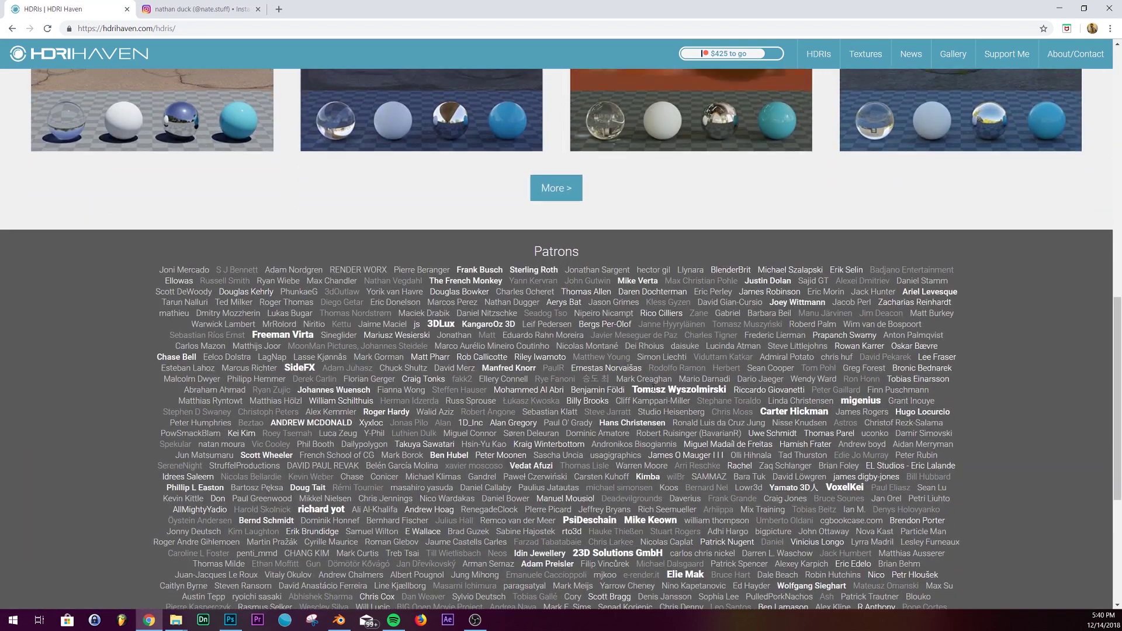
{"action": "scroll", "coordinate": [653, 390], "scroll_direction": "up", "scroll_amount": 5}
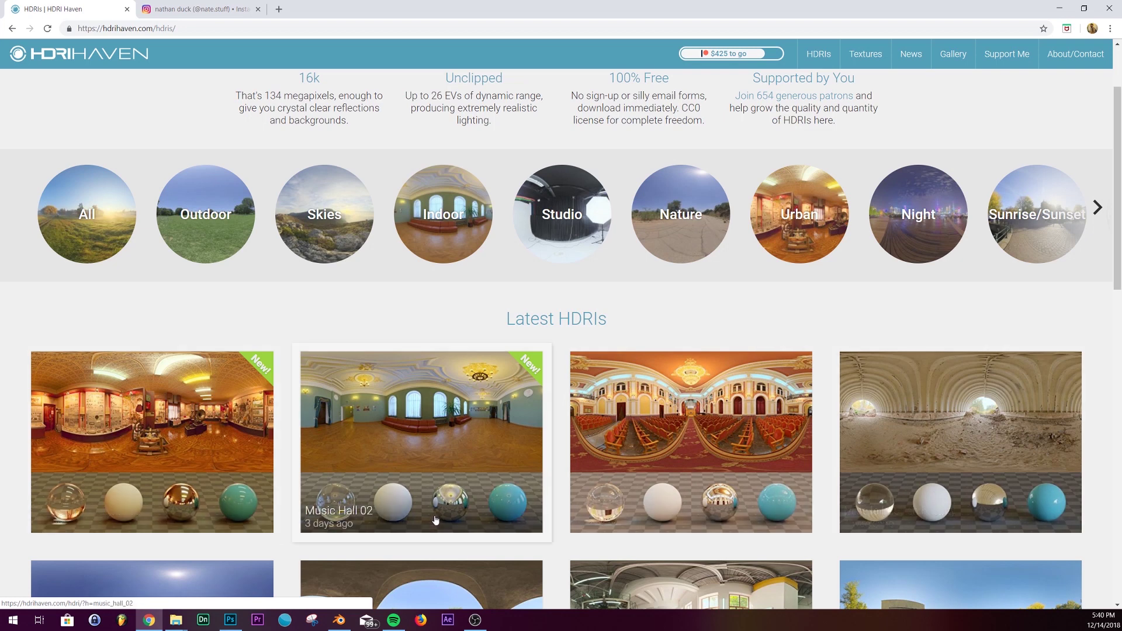
{"action": "scroll", "coordinate": [509, 488], "scroll_direction": "down", "scroll_amount": 5}
{"action": "scroll", "coordinate": [509, 485], "scroll_direction": "up", "scroll_amount": 6}
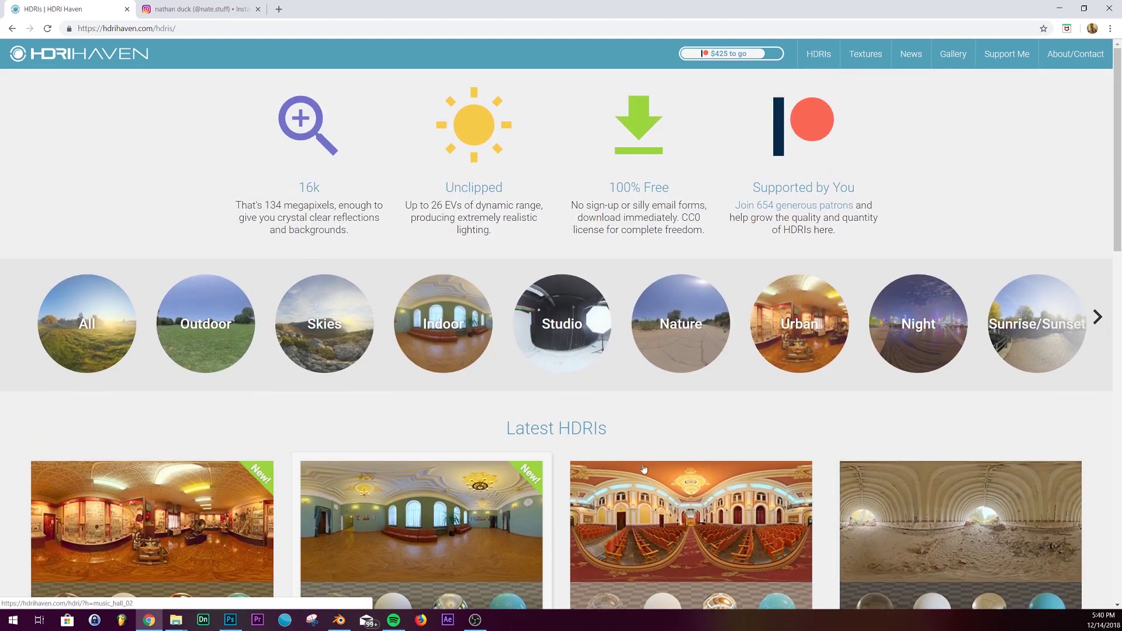
Make the World use nodes with an Environment Texture loading small_hangar_01_4k.hdr, previewed rendered.
{"action": "left_click", "coordinate": [1058, 8]}
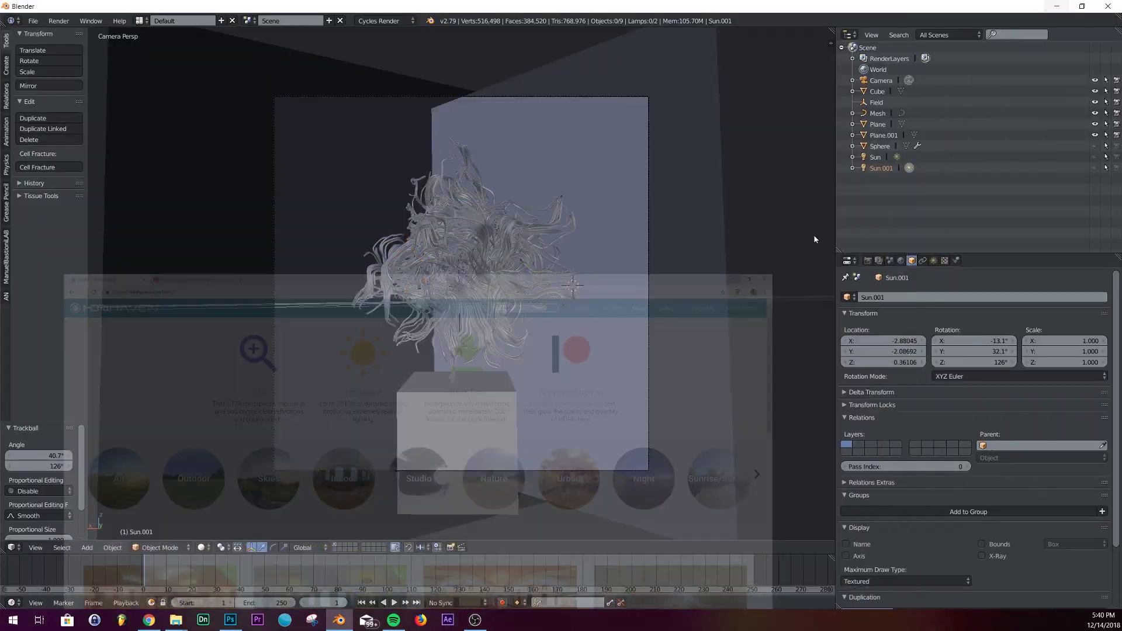
{"action": "left_click", "coordinate": [901, 260]}
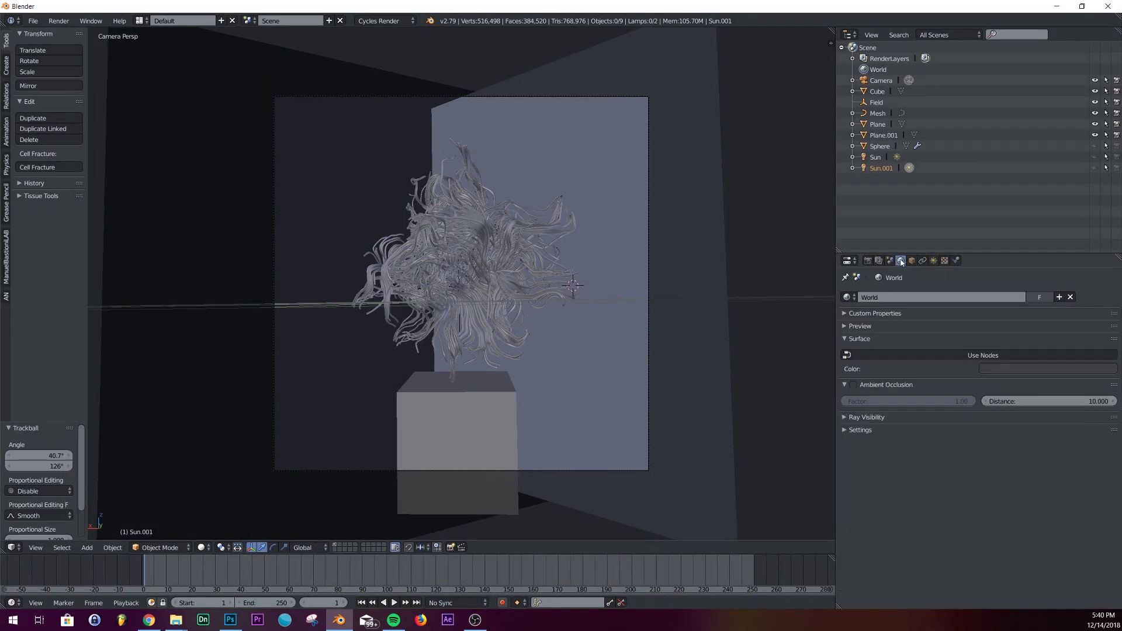
{"action": "left_click", "coordinate": [990, 357]}
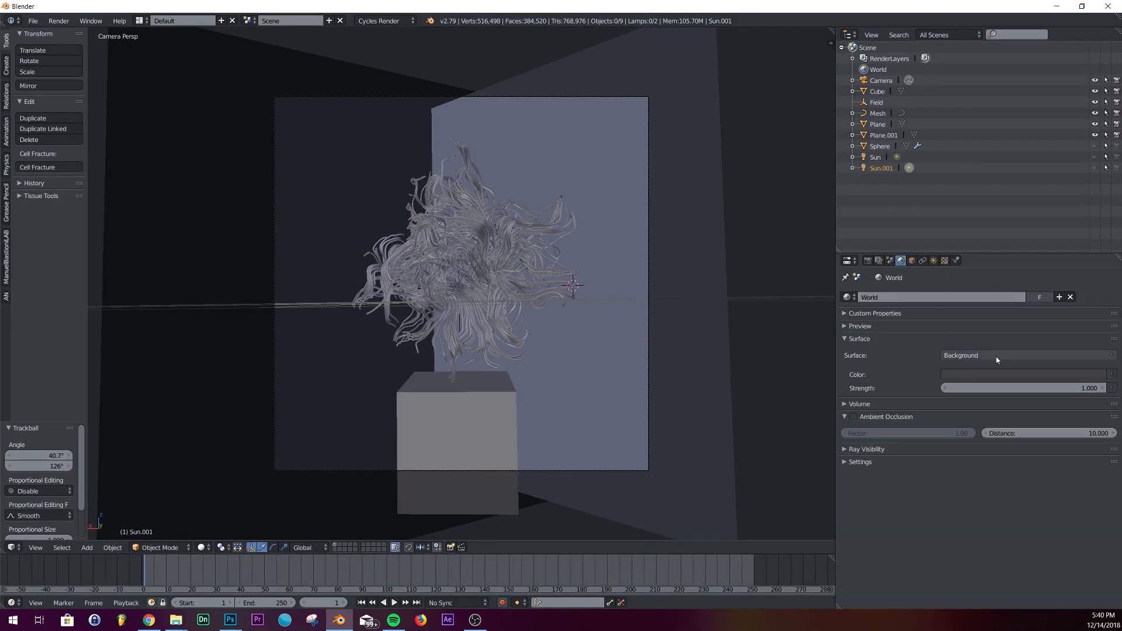
{"action": "left_click", "coordinate": [1112, 378]}
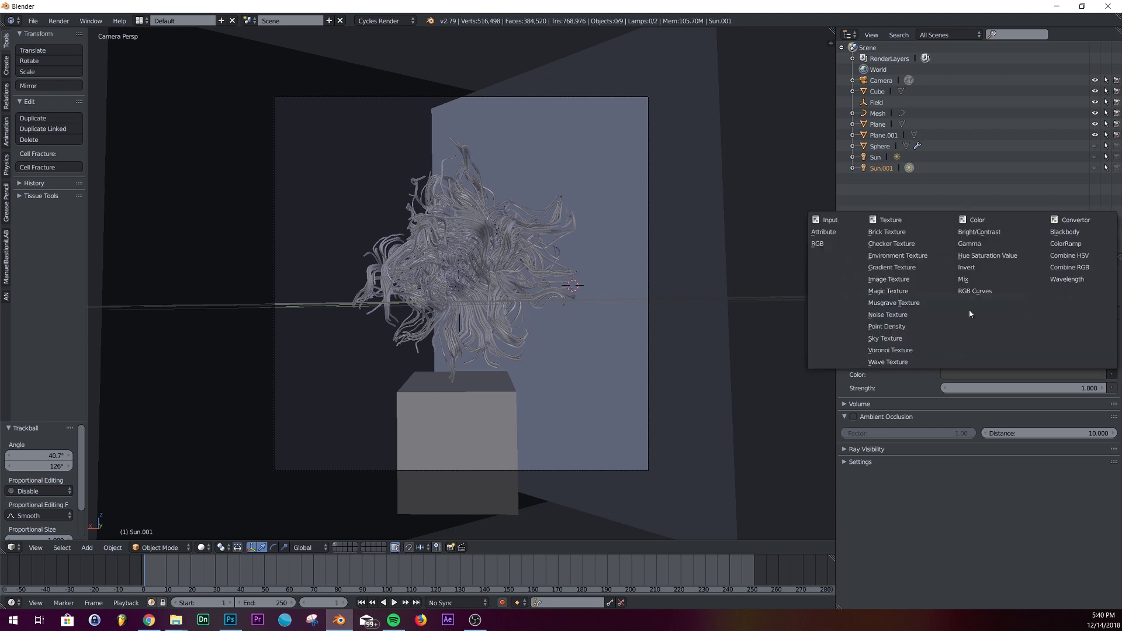
{"action": "left_click", "coordinate": [910, 258]}
{"action": "left_click", "coordinate": [1033, 389]}
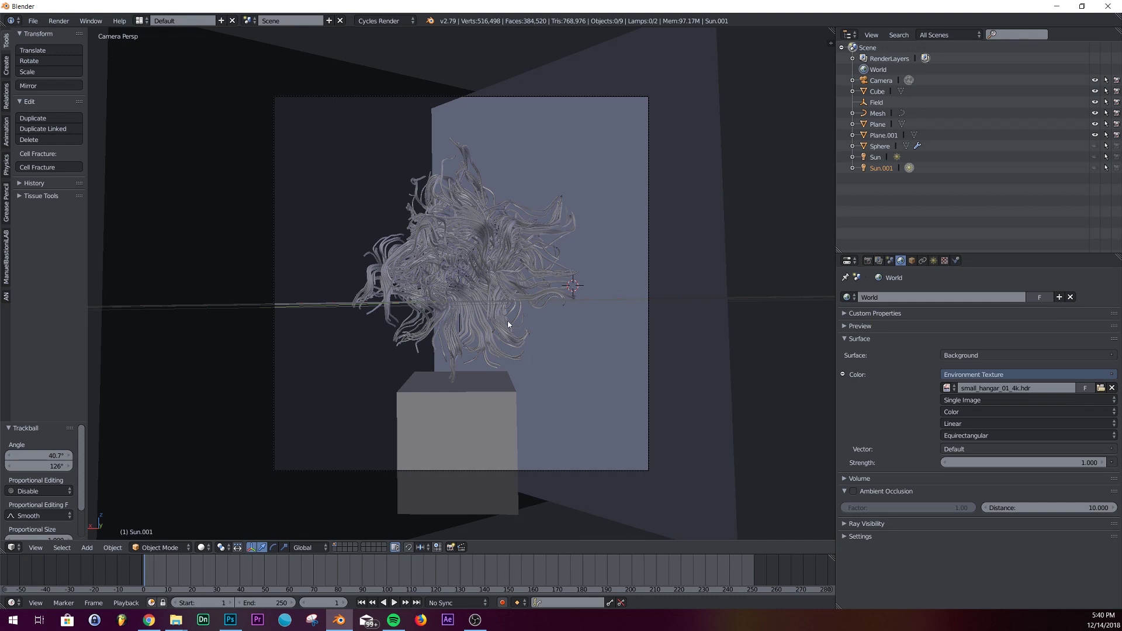
{"action": "key", "text": "shift+z"}
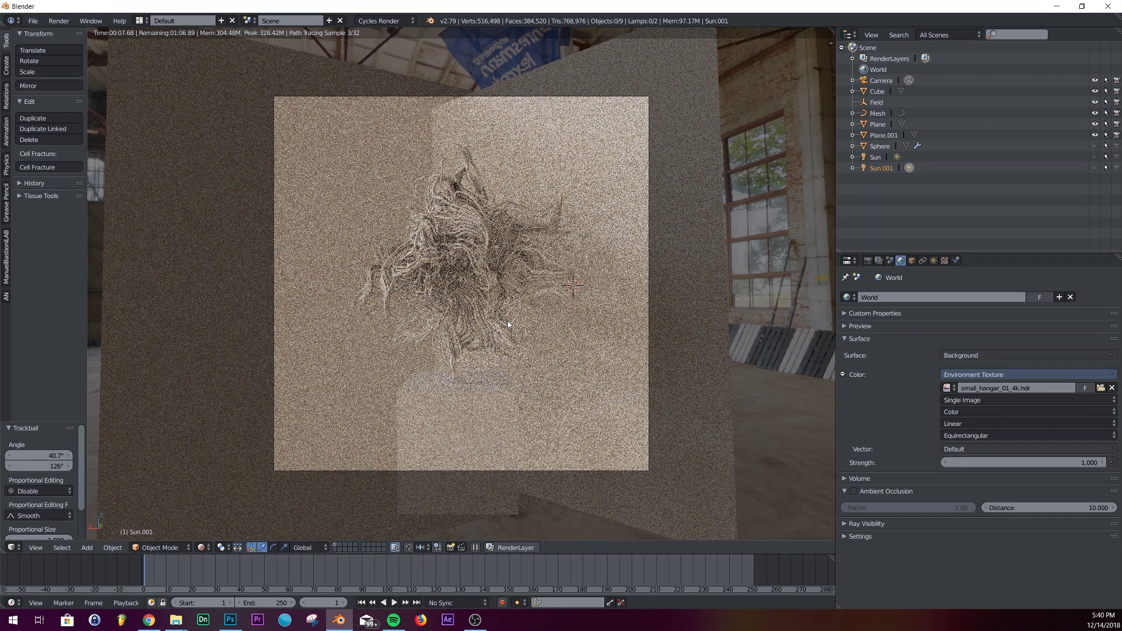
Give the back Plane a new Principled BSDF material with Metallic 1.0.
{"action": "key", "text": "shift+z"}
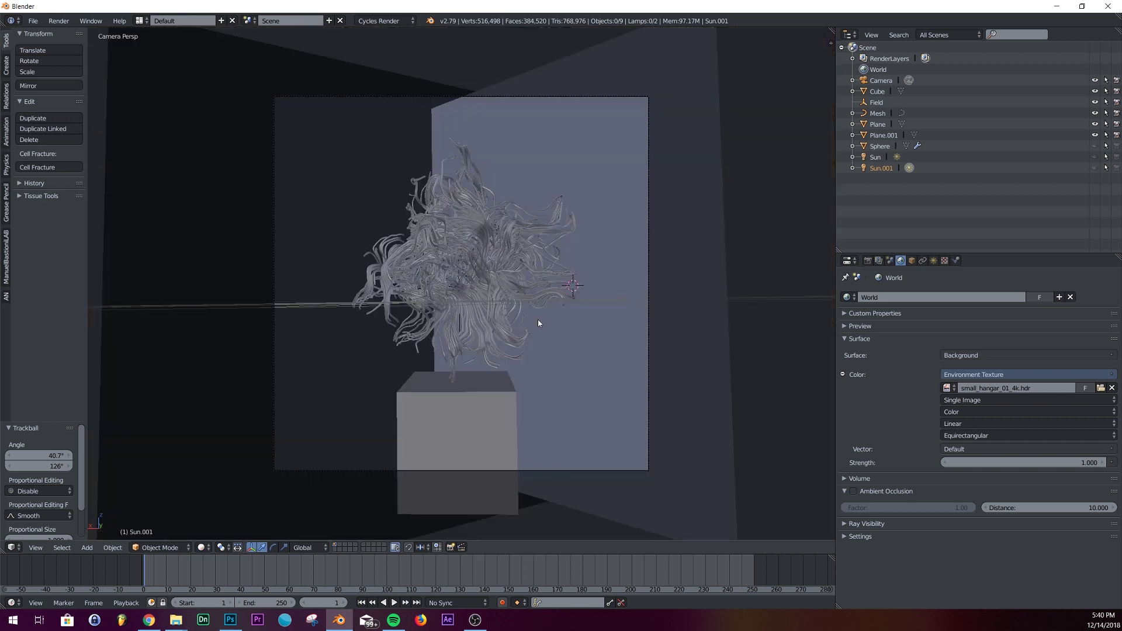
{"action": "right_click", "coordinate": [632, 179]}
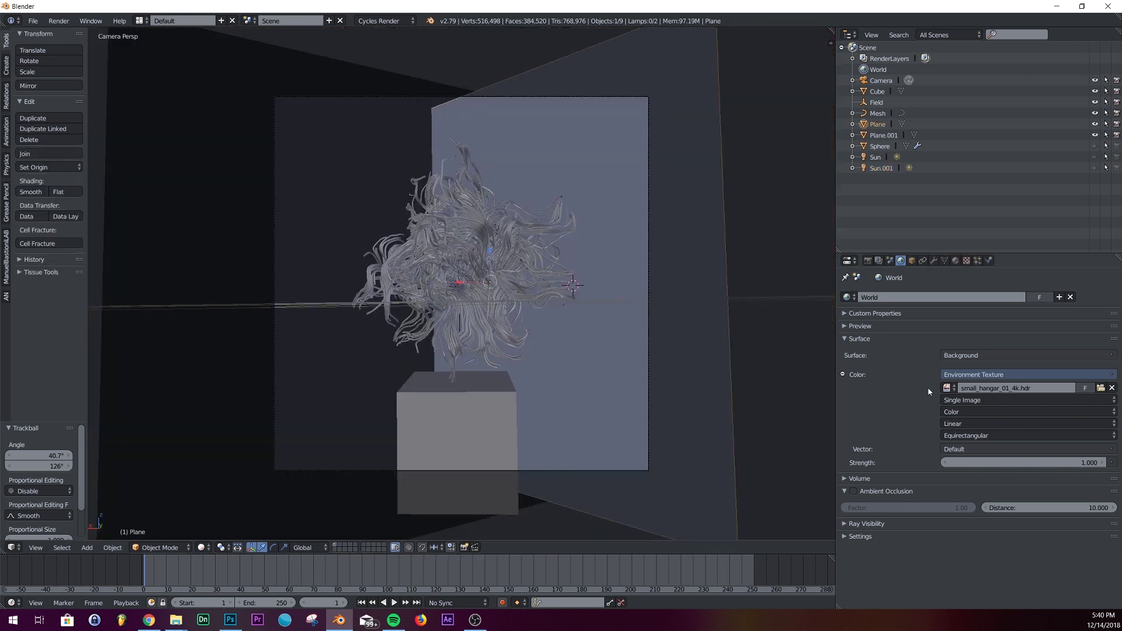
{"action": "left_click", "coordinate": [955, 261]}
{"action": "left_click", "coordinate": [948, 334]}
{"action": "scroll", "coordinate": [962, 457], "scroll_direction": "down", "scroll_amount": 2}
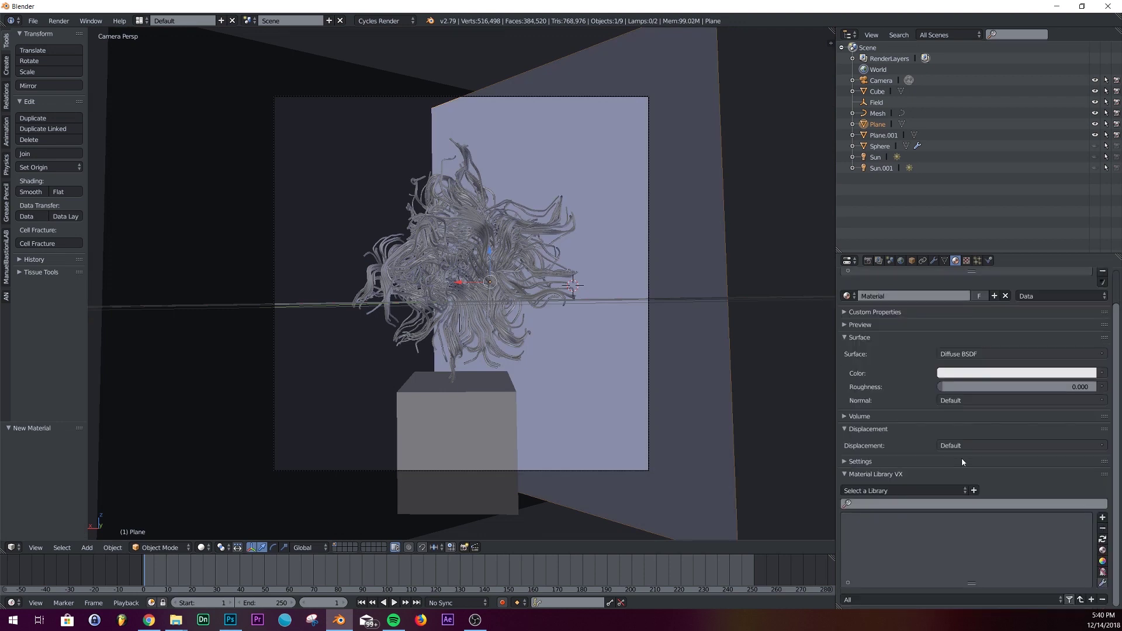
{"action": "scroll", "coordinate": [970, 425], "scroll_direction": "up", "scroll_amount": 2}
{"action": "left_click", "coordinate": [954, 387]}
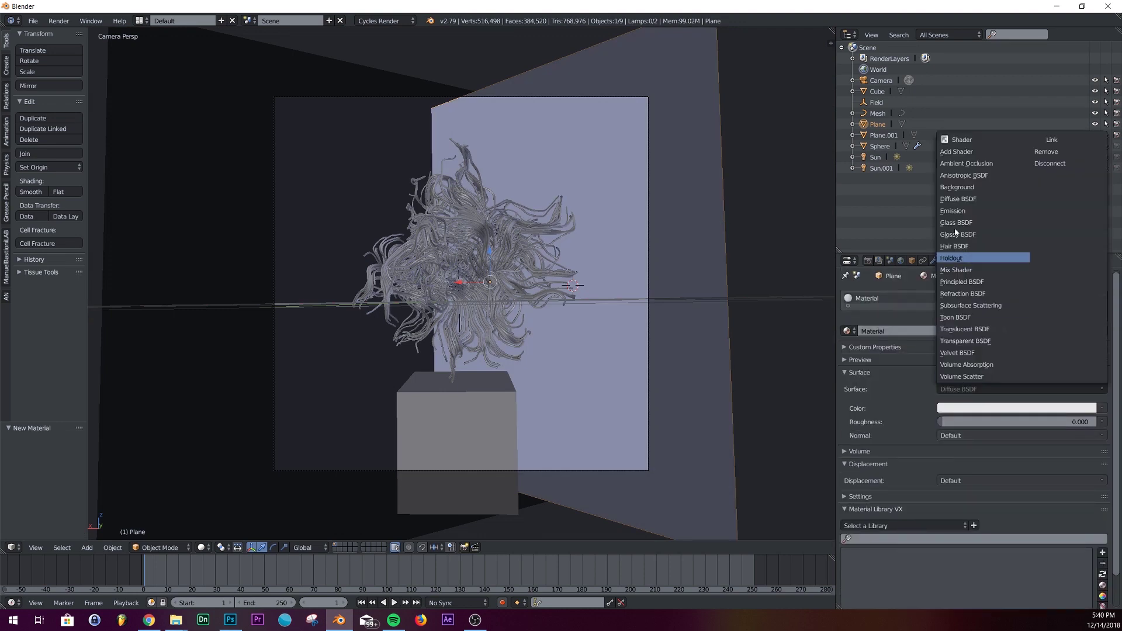
{"action": "left_click", "coordinate": [981, 282]}
{"action": "scroll", "coordinate": [1036, 424], "scroll_direction": "down", "scroll_amount": 5}
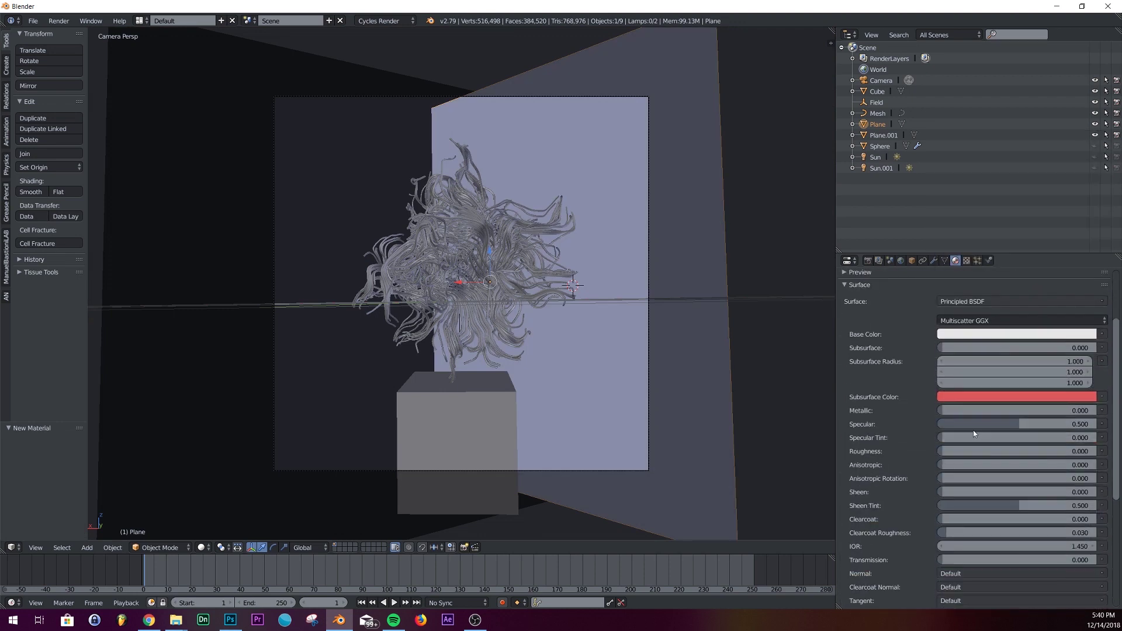
{"action": "left_click_drag", "start_coordinate": [1008, 410], "coordinate": [1098, 410]}
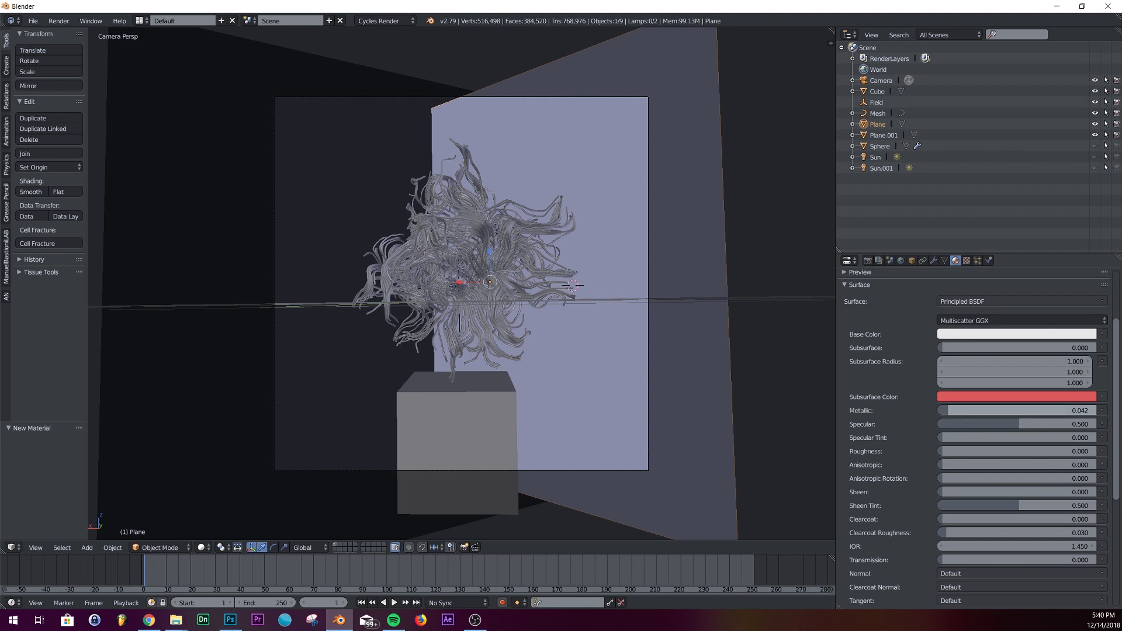
Assign the same Material to Plane.001 and the Cube pedestal.
{"action": "right_click", "coordinate": [328, 222]}
{"action": "left_click", "coordinate": [845, 298]}
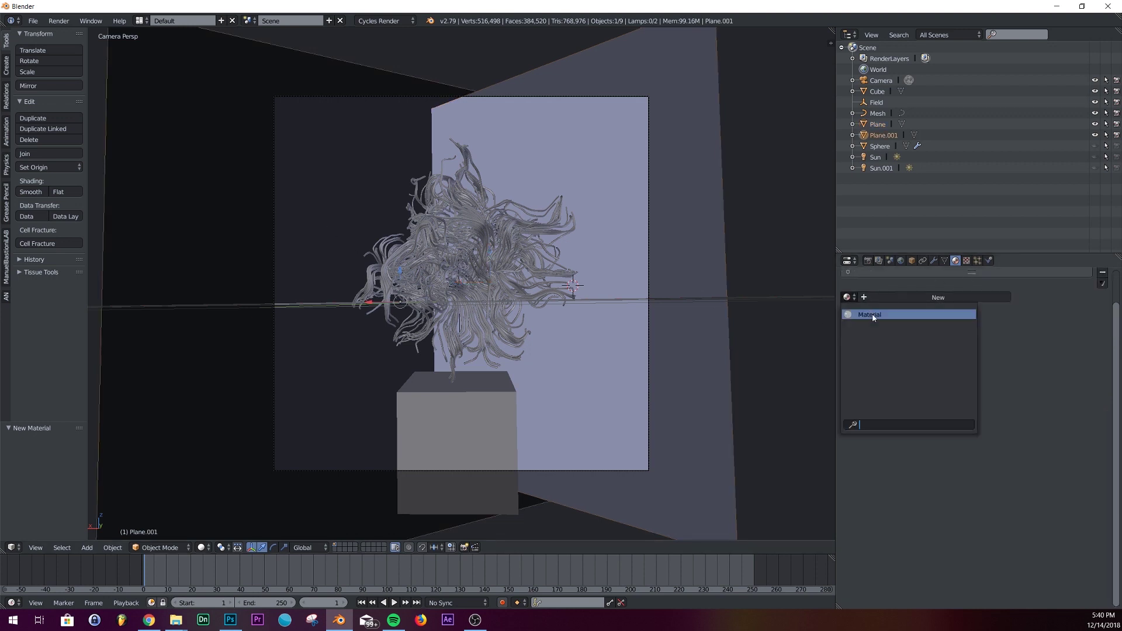
{"action": "left_click", "coordinate": [871, 315]}
{"action": "right_click", "coordinate": [487, 402]}
{"action": "left_click", "coordinate": [845, 297]}
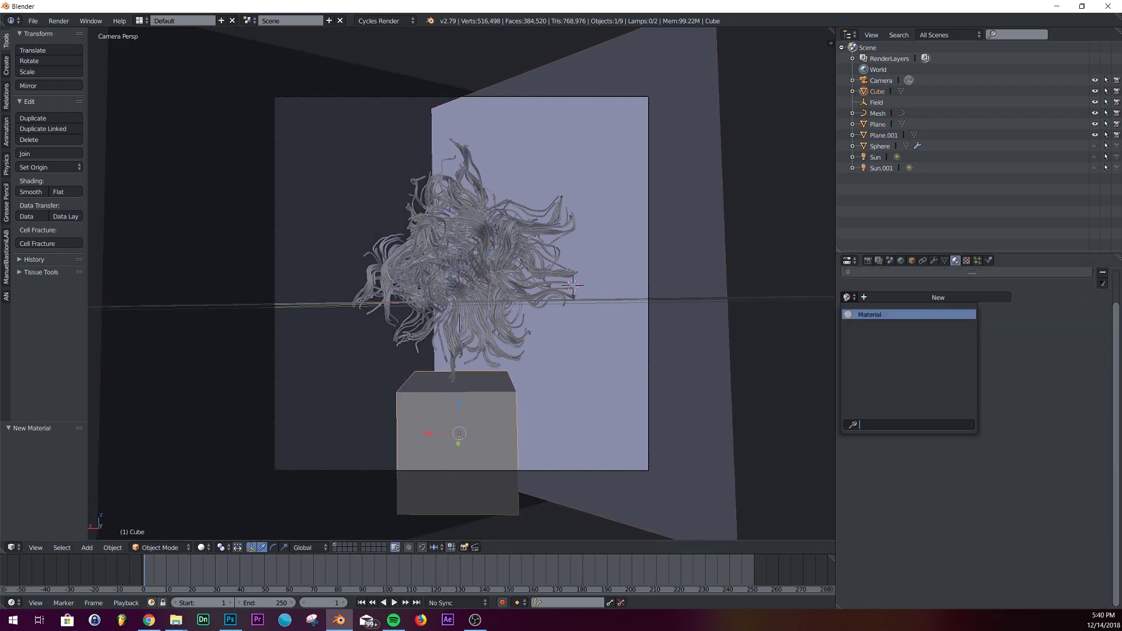
{"action": "left_click", "coordinate": [875, 316]}
Give the swirl a new Principled BSDF material: Metallic 1.0, red-orange base colour, roughness 0.47.
{"action": "right_click", "coordinate": [525, 258]}
{"action": "left_click", "coordinate": [929, 298]}
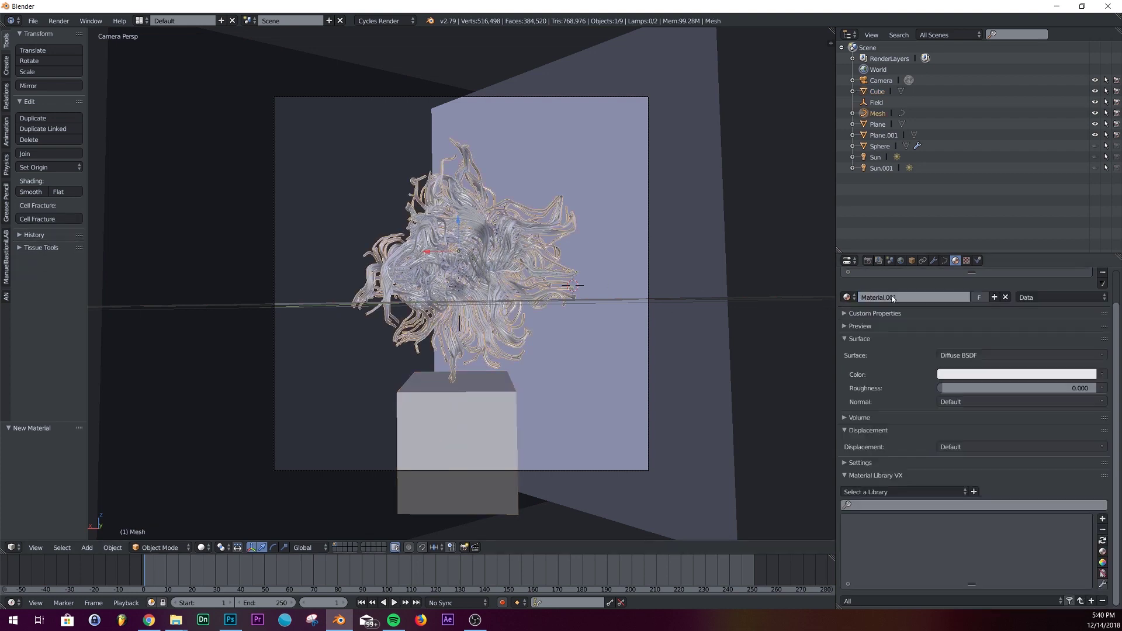
{"action": "left_click", "coordinate": [995, 355]}
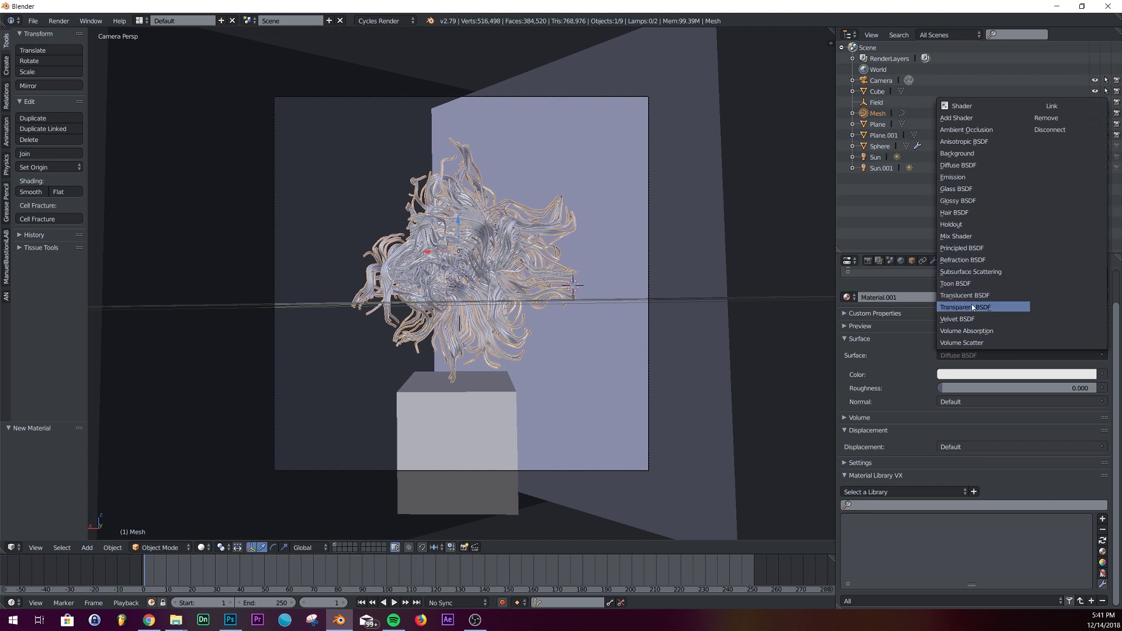
{"action": "left_click", "coordinate": [972, 252]}
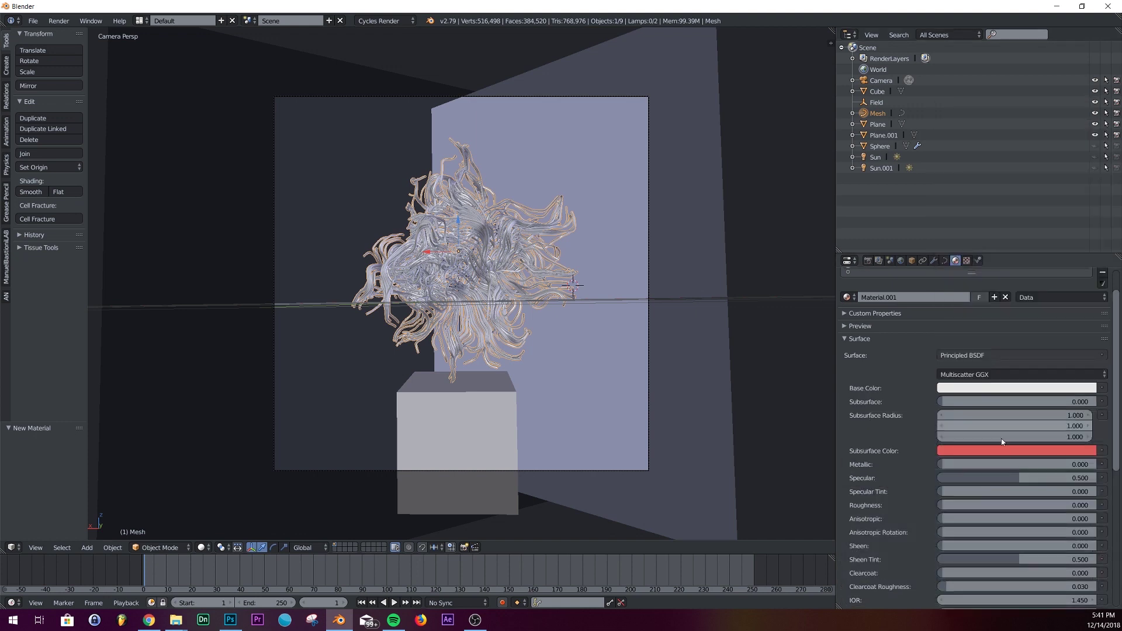
{"action": "scroll", "coordinate": [1000, 439], "scroll_direction": "down", "scroll_amount": 3}
{"action": "left_click_drag", "start_coordinate": [961, 393], "coordinate": [1098, 394]}
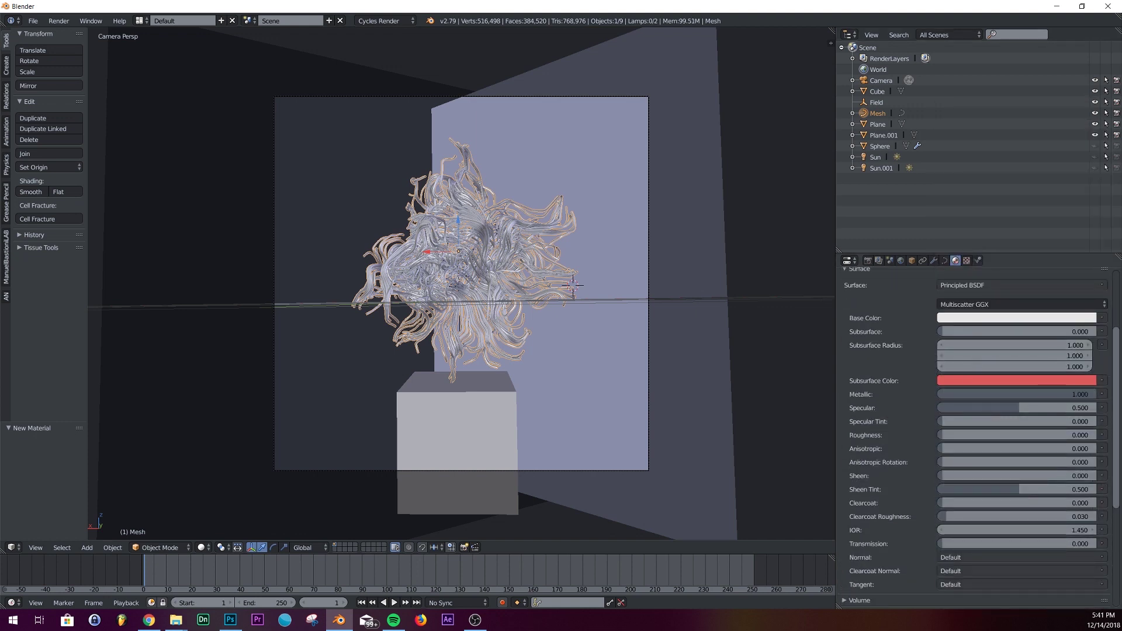
{"action": "left_click", "coordinate": [948, 319]}
{"action": "left_click", "coordinate": [1037, 239]}
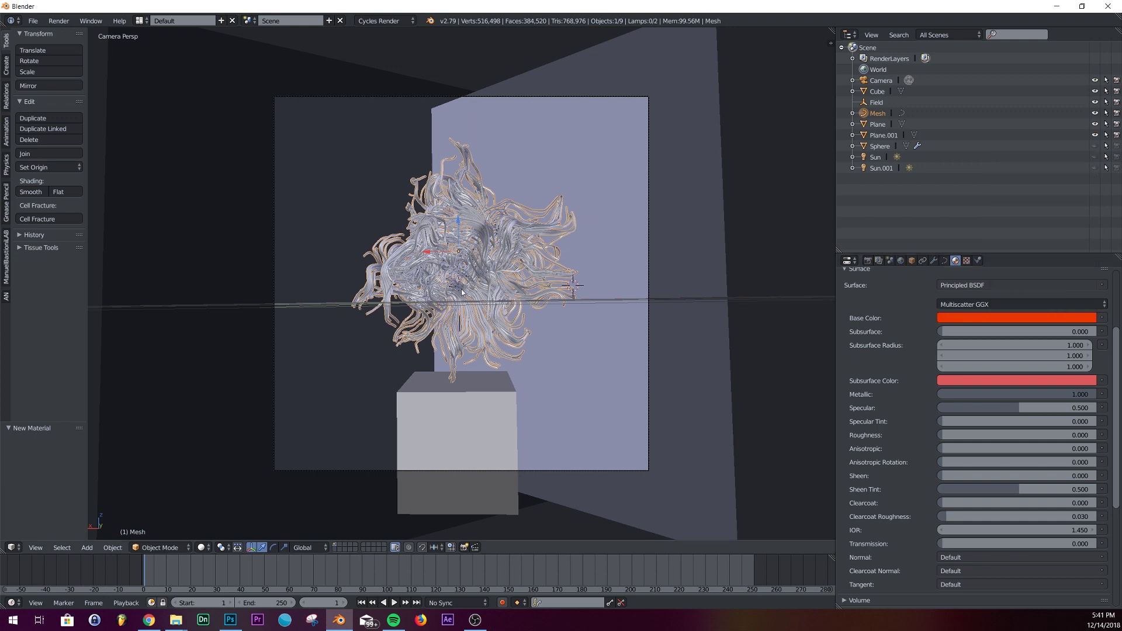
{"action": "scroll", "coordinate": [531, 274], "scroll_direction": "up", "scroll_amount": 1}
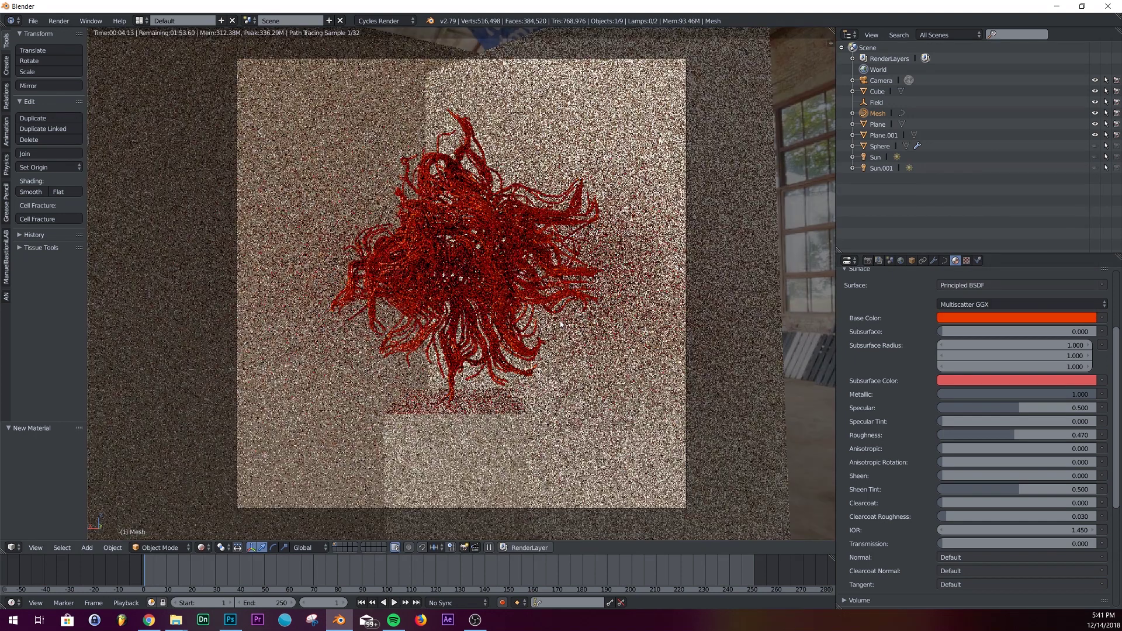